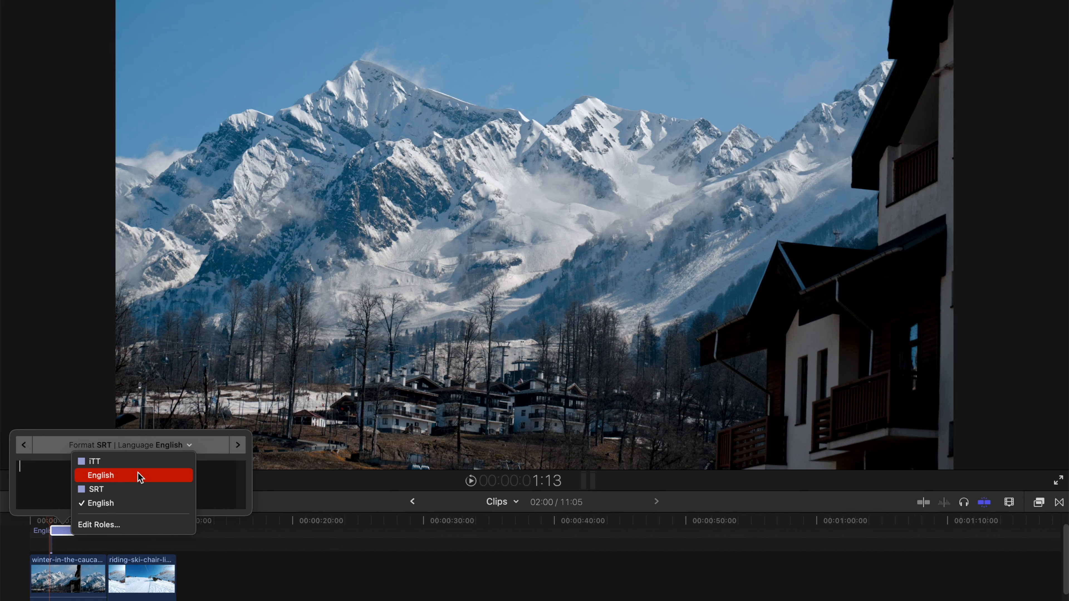
- Keep the new caption in SRT English format and enter the text "This is a snowy mountain"
{"action": "left_click", "coordinate": [186, 476]}
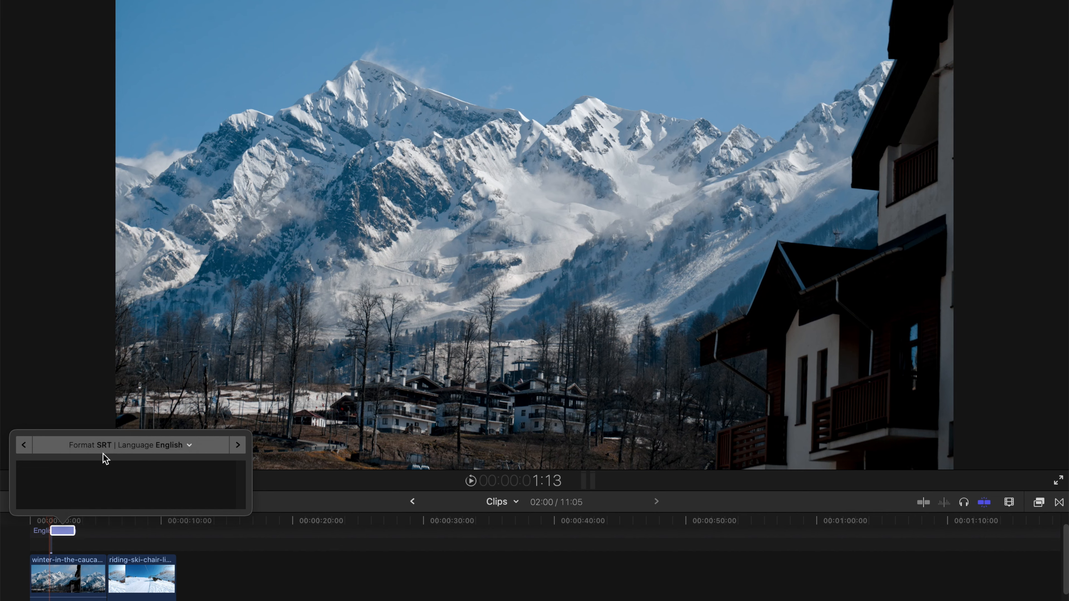
{"action": "left_click", "coordinate": [125, 471]}
{"action": "type", "text": "This is "}
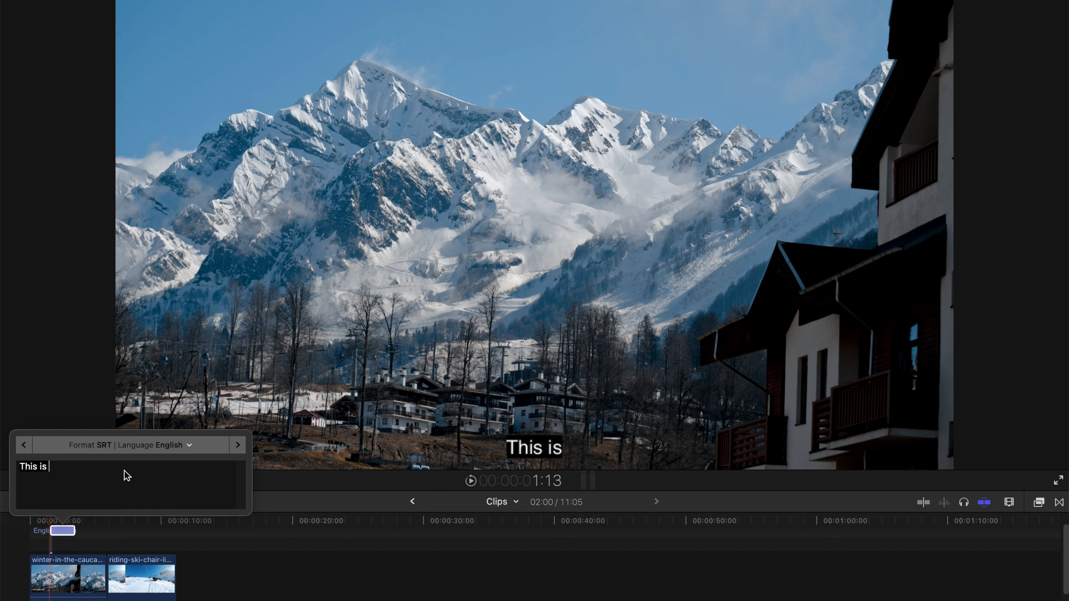
{"action": "type", "text": "a sn"}
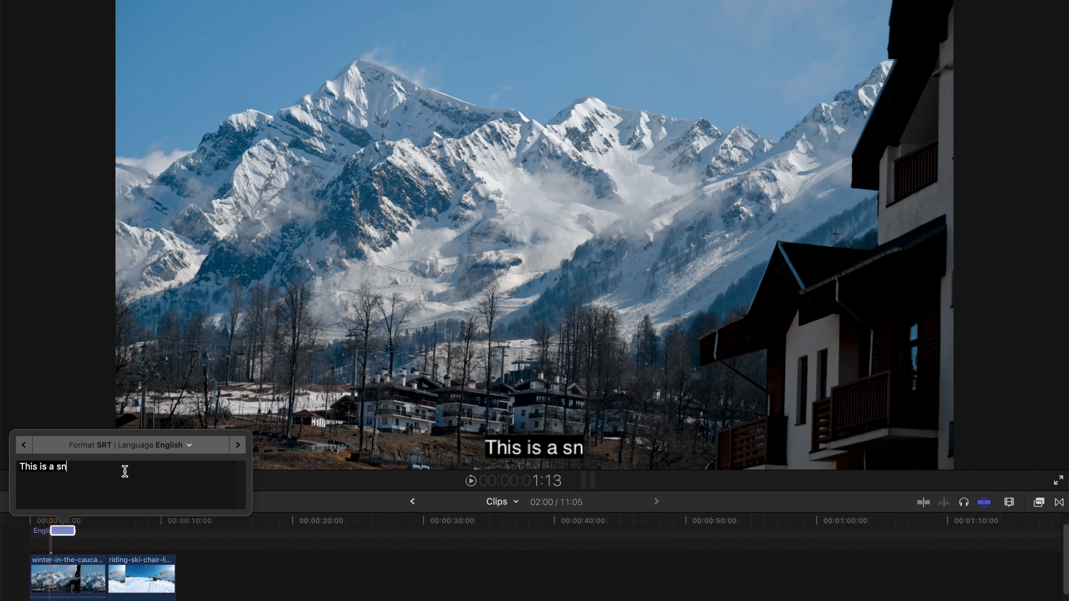
{"action": "type", "text": "owy mountain"}
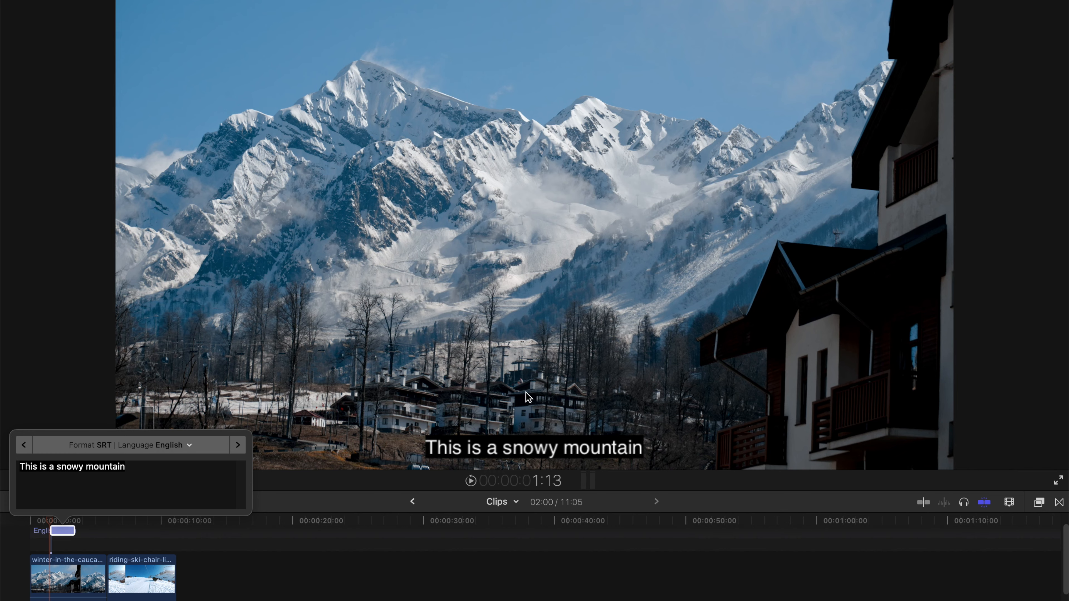
{"action": "left_click", "coordinate": [462, 436]}
- Extend the end of the snowy mountain caption to 00:00:04:00 in the timeline
{"action": "left_click", "coordinate": [60, 531]}
{"action": "key", "text": "super+equal"}
{"action": "key", "text": "super+equal"}
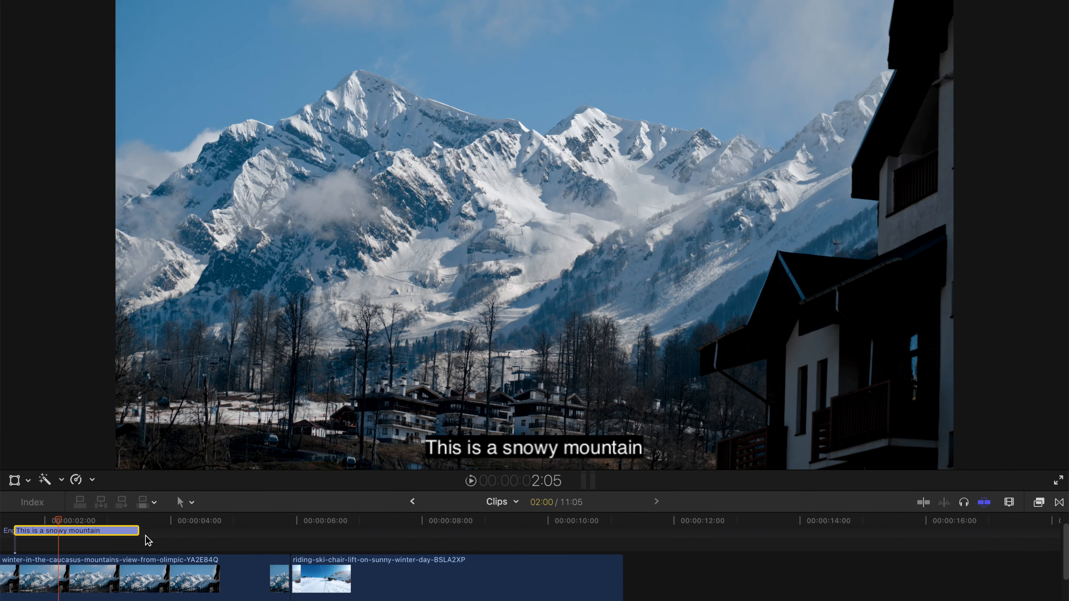
{"action": "scroll", "coordinate": [147, 541], "scroll_direction": "left", "scroll_amount": 5}
{"action": "left_click_drag", "start_coordinate": [252, 531], "coordinate": [263, 512]}
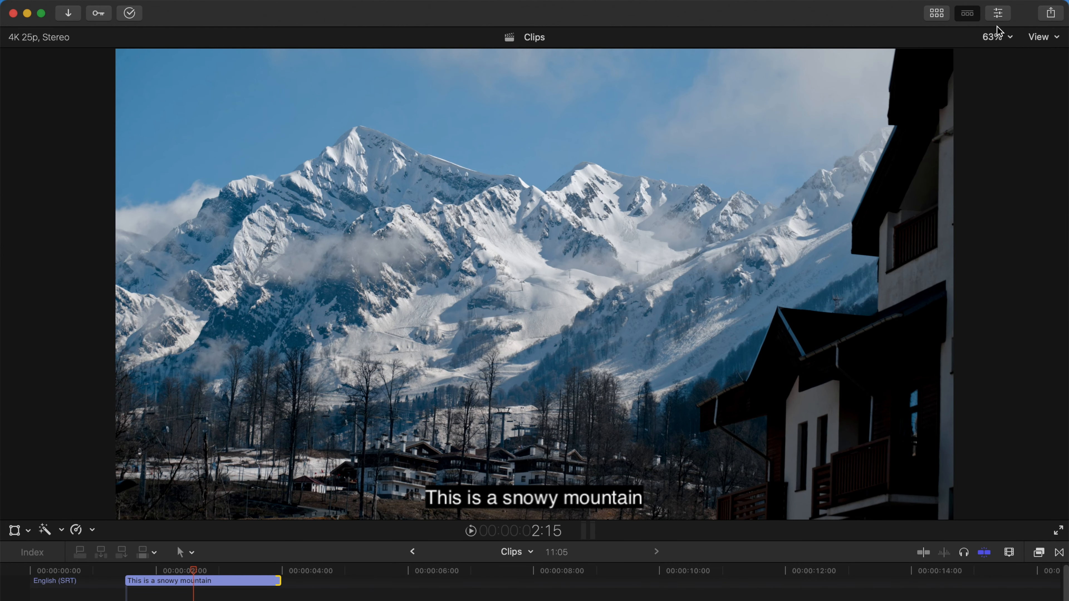
- Show the caption's properties in the inspector and open the caption role editor for the library
{"action": "left_click", "coordinate": [998, 13]}
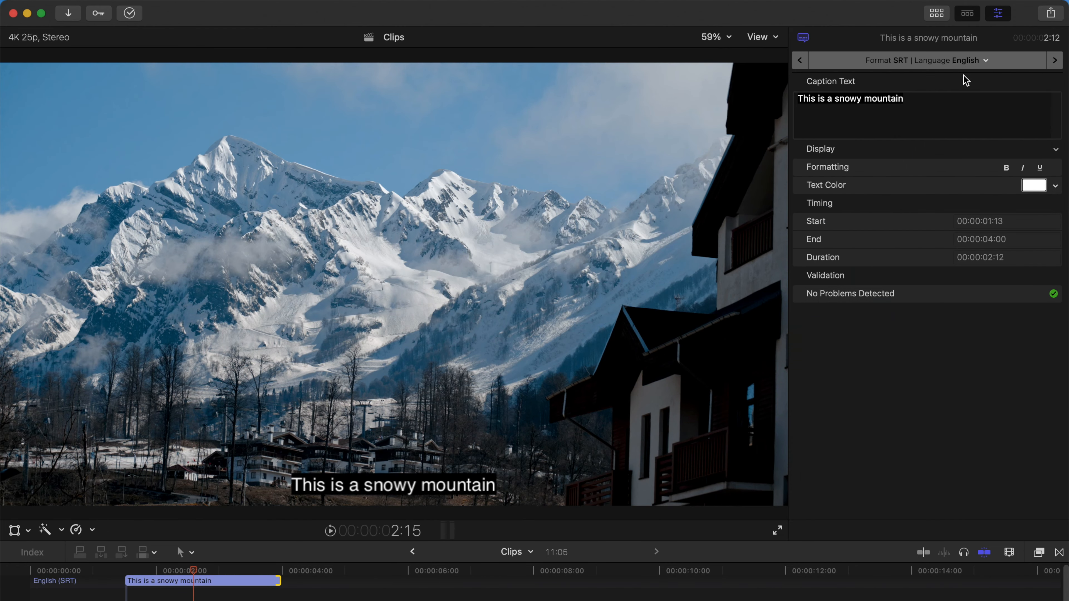
{"action": "left_click", "coordinate": [981, 62]}
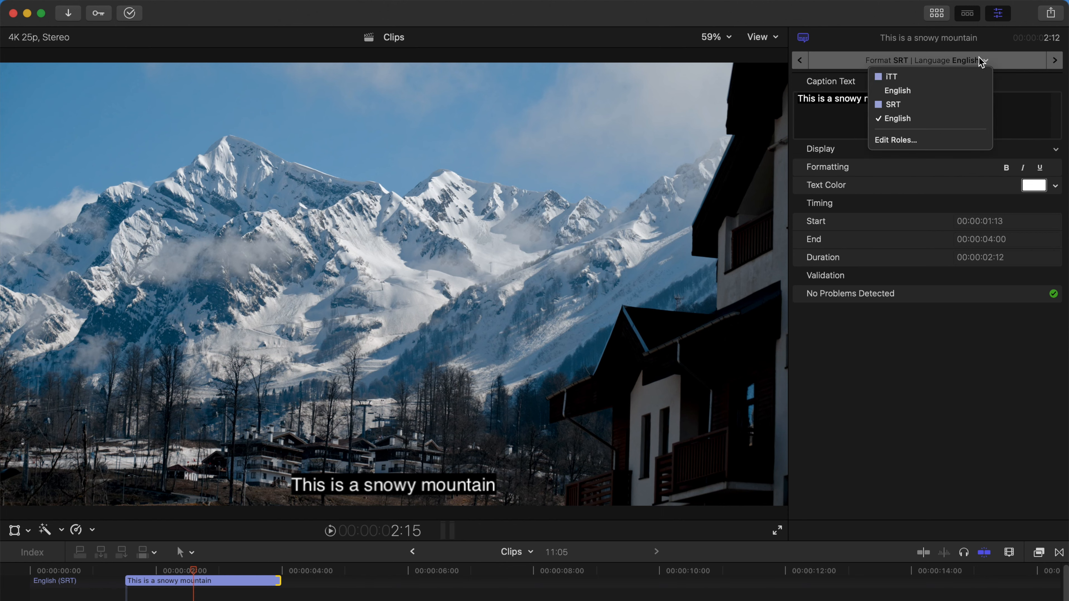
{"action": "left_click", "coordinate": [945, 139]}
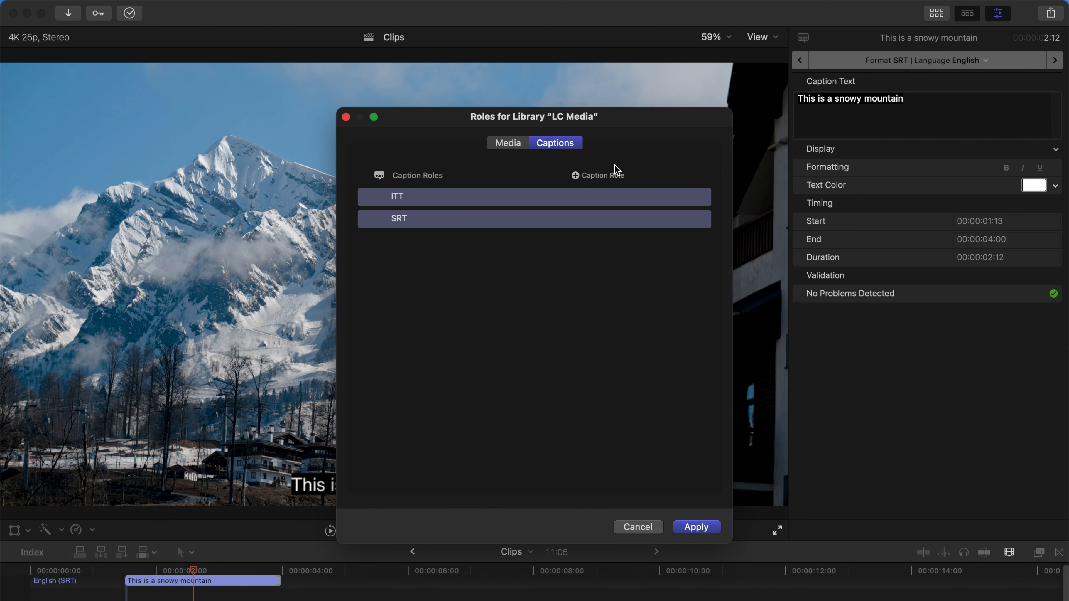
{"action": "left_click", "coordinate": [575, 175]}
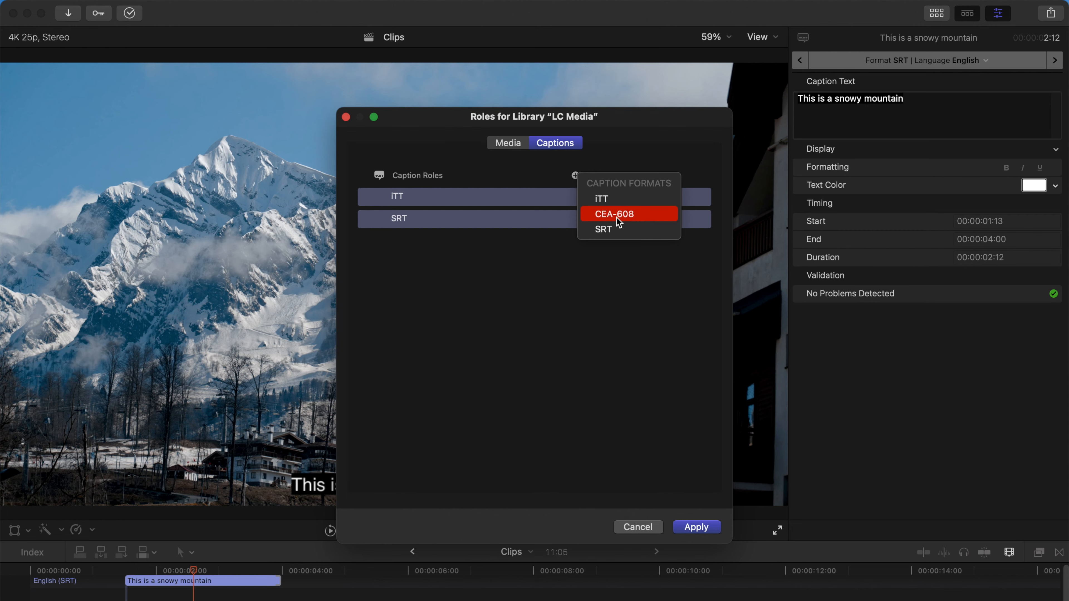
{"action": "left_click", "coordinate": [670, 252]}
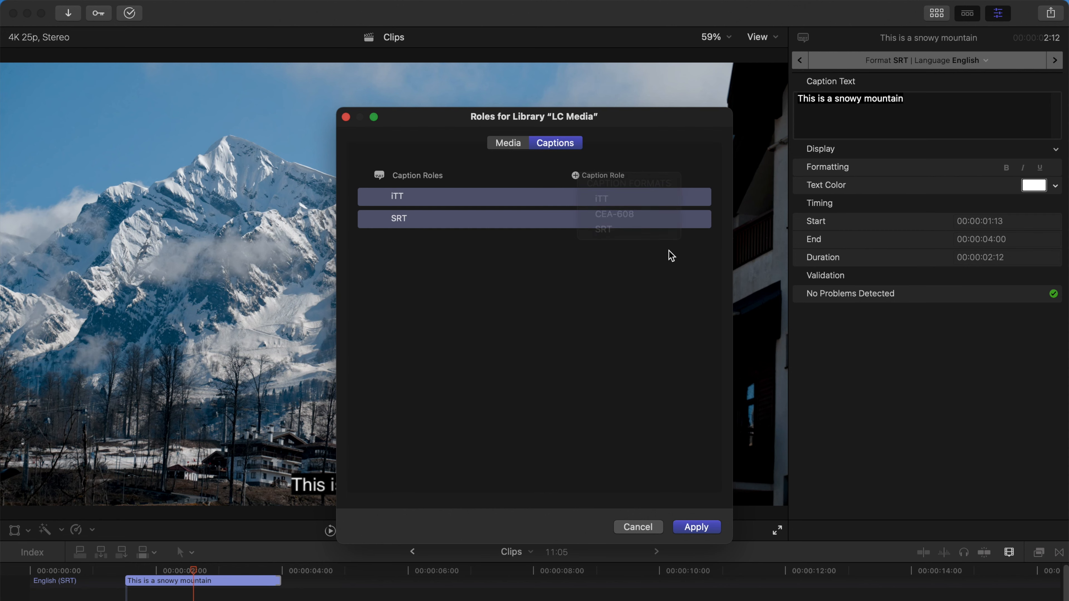
{"action": "left_click", "coordinate": [575, 175]}
{"action": "left_click", "coordinate": [603, 300]}
- Add Chinese (Simplified) as a language of the SRT caption role and apply the role changes
{"action": "mouse_move", "coordinate": [508, 226]}
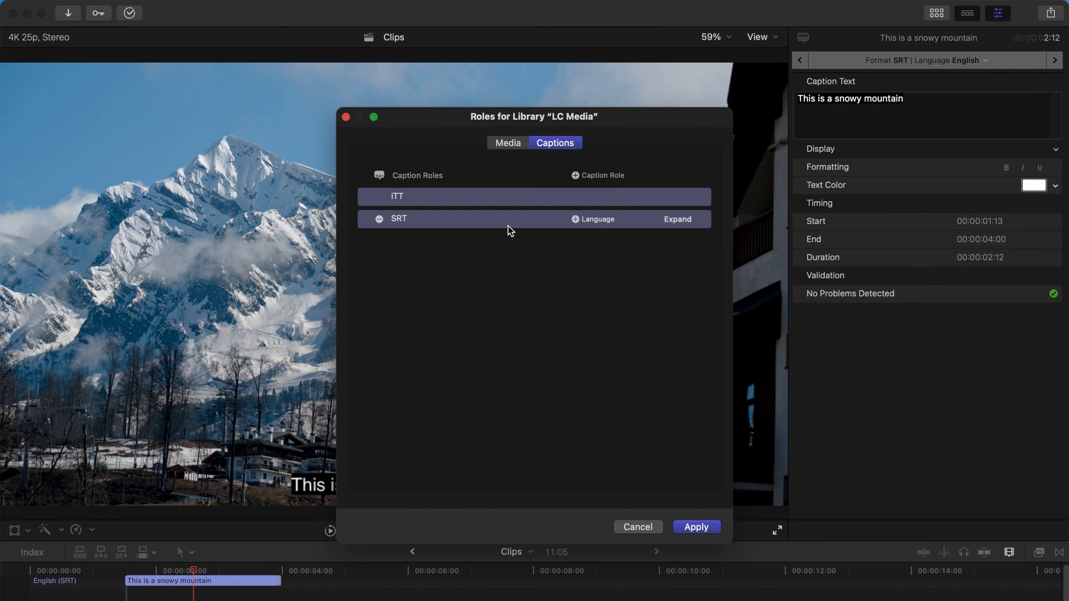
{"action": "left_click", "coordinate": [576, 220]}
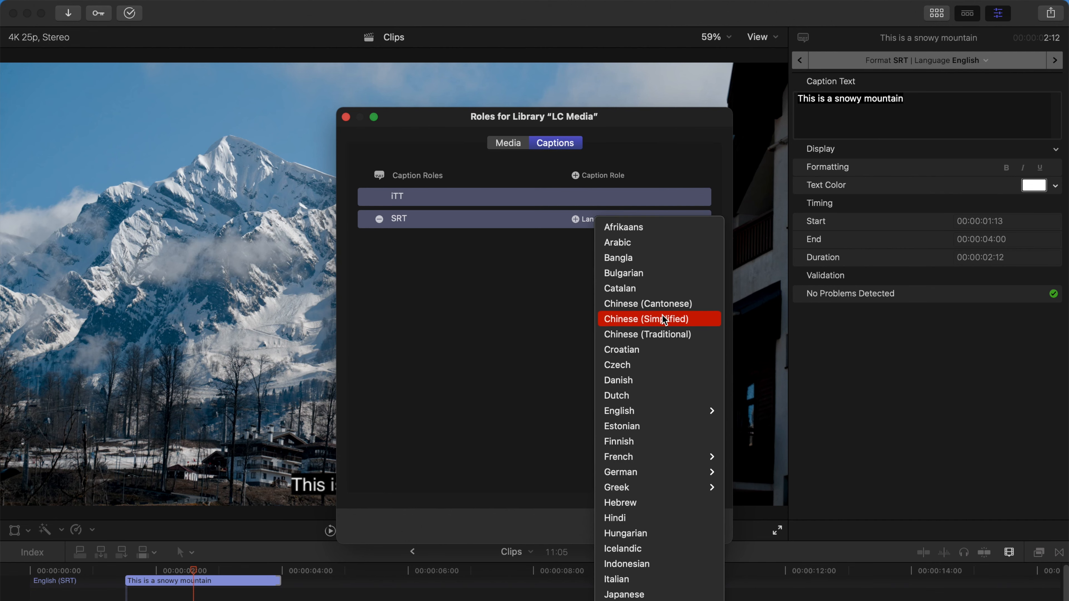
{"action": "left_click", "coordinate": [669, 327]}
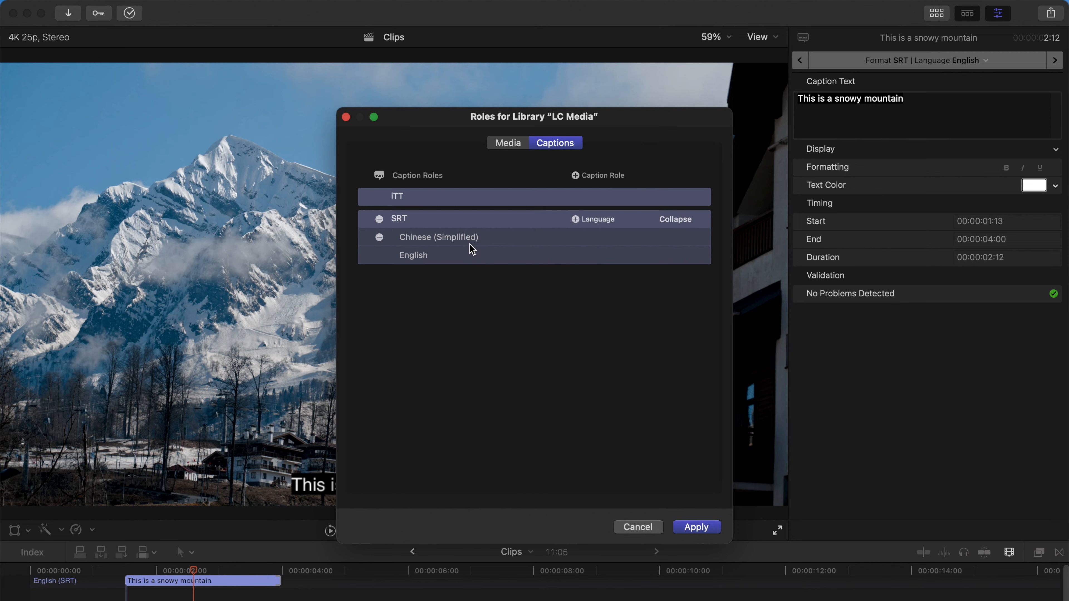
{"action": "left_click", "coordinate": [707, 527]}
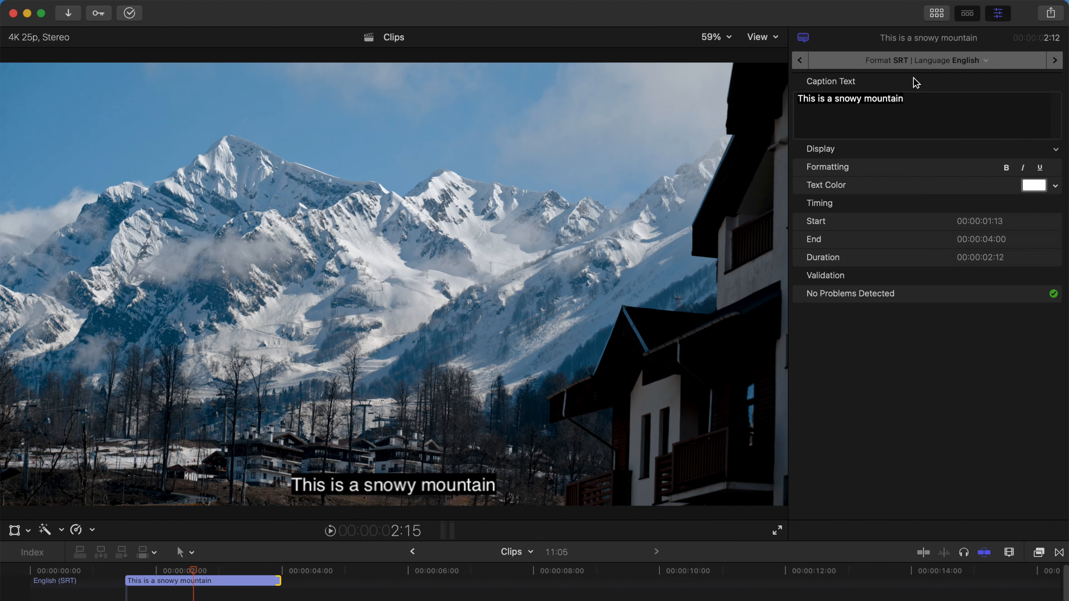
- Switch the caption's language to SRT Chinese (Simplified) and back to SRT English
{"action": "left_click", "coordinate": [947, 63]}
{"action": "left_click", "coordinate": [953, 118]}
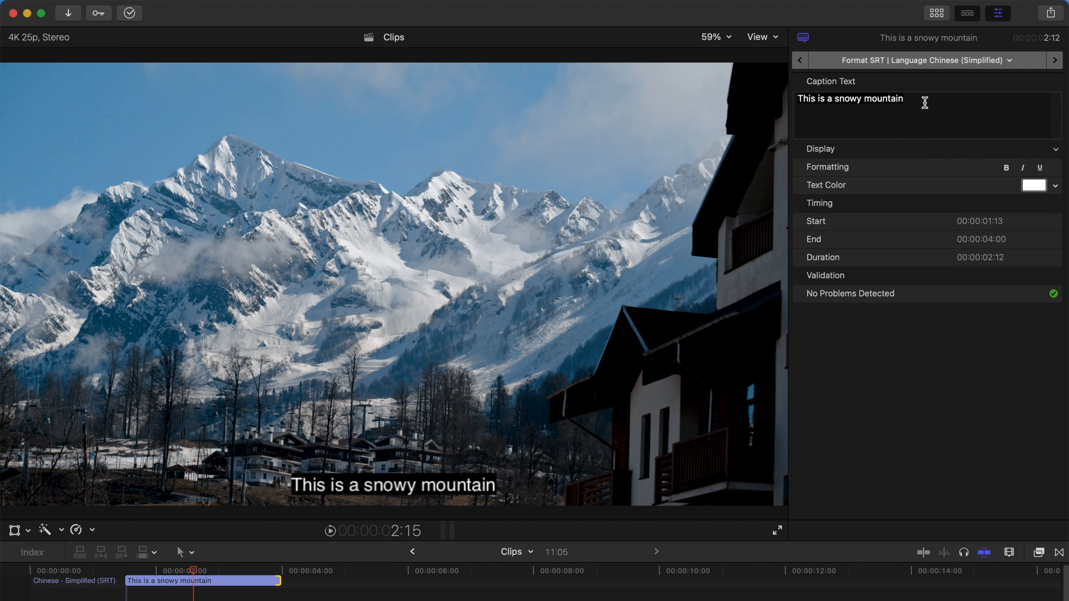
{"action": "left_click", "coordinate": [928, 66]}
{"action": "left_click", "coordinate": [937, 132]}
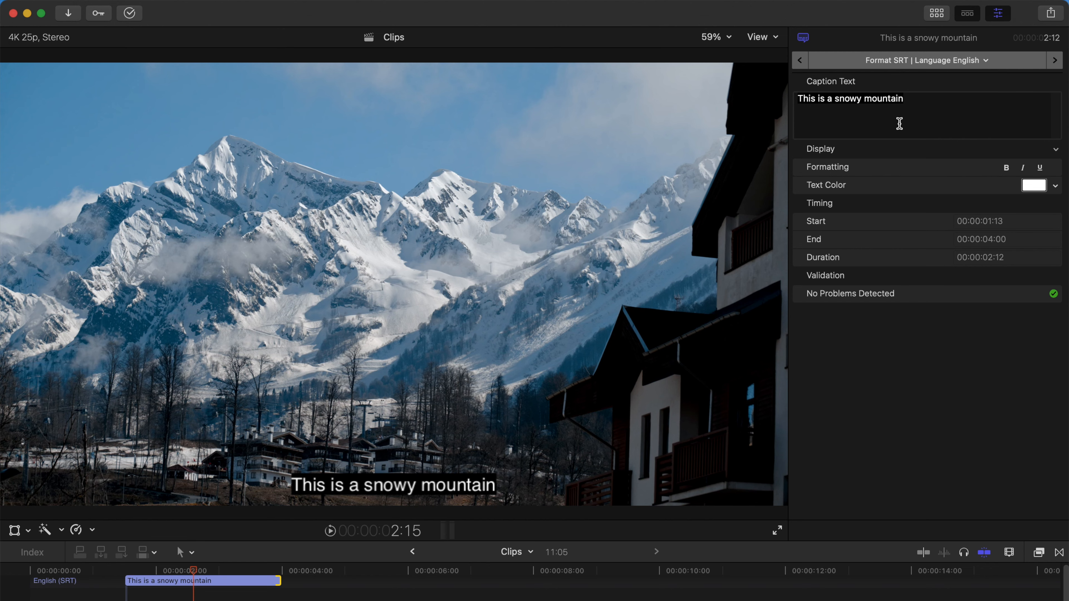
- Try bold, italic and underline formatting on the snowy mountain caption and remove it again
{"action": "left_click", "coordinate": [201, 582]}
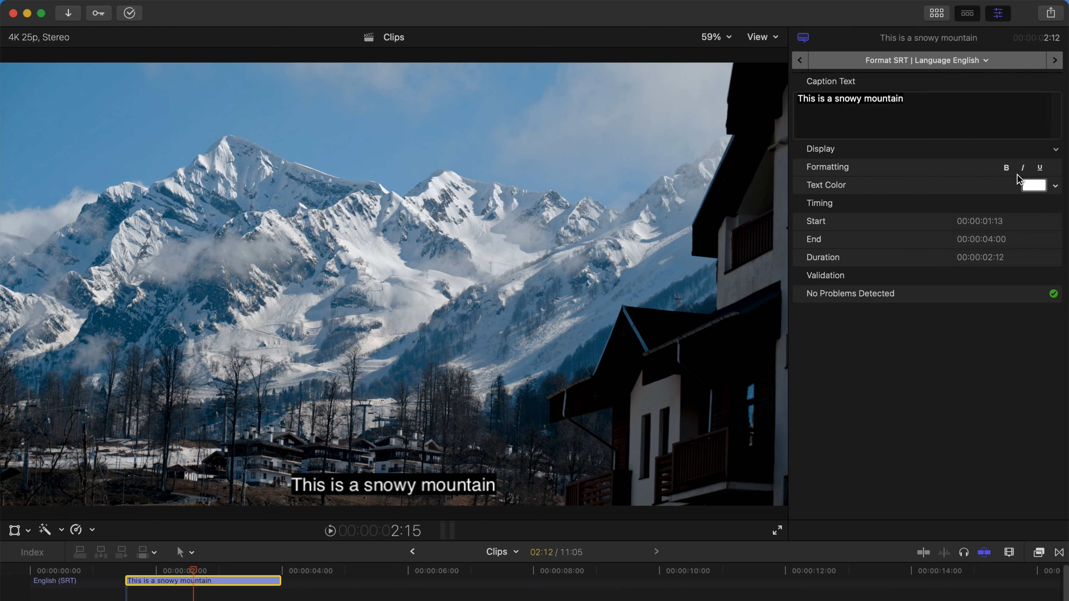
{"action": "left_click", "coordinate": [1009, 168]}
{"action": "left_click", "coordinate": [1023, 168]}
{"action": "left_click", "coordinate": [1024, 167]}
{"action": "left_click", "coordinate": [1040, 168]}
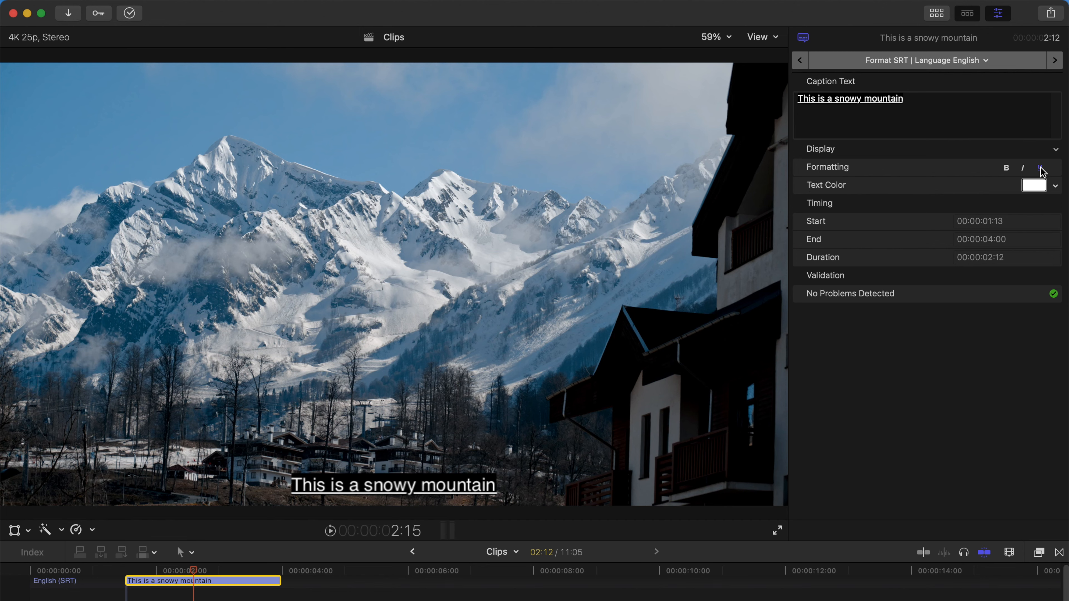
{"action": "left_click", "coordinate": [1039, 168]}
- Change the snowy mountain caption's text color to light cyan
{"action": "left_click", "coordinate": [1034, 185]}
{"action": "left_click", "coordinate": [955, 210]}
{"action": "left_click", "coordinate": [918, 235]}
{"action": "left_click", "coordinate": [942, 245]}
{"action": "left_click", "coordinate": [953, 260]}
{"action": "left_click", "coordinate": [952, 260]}
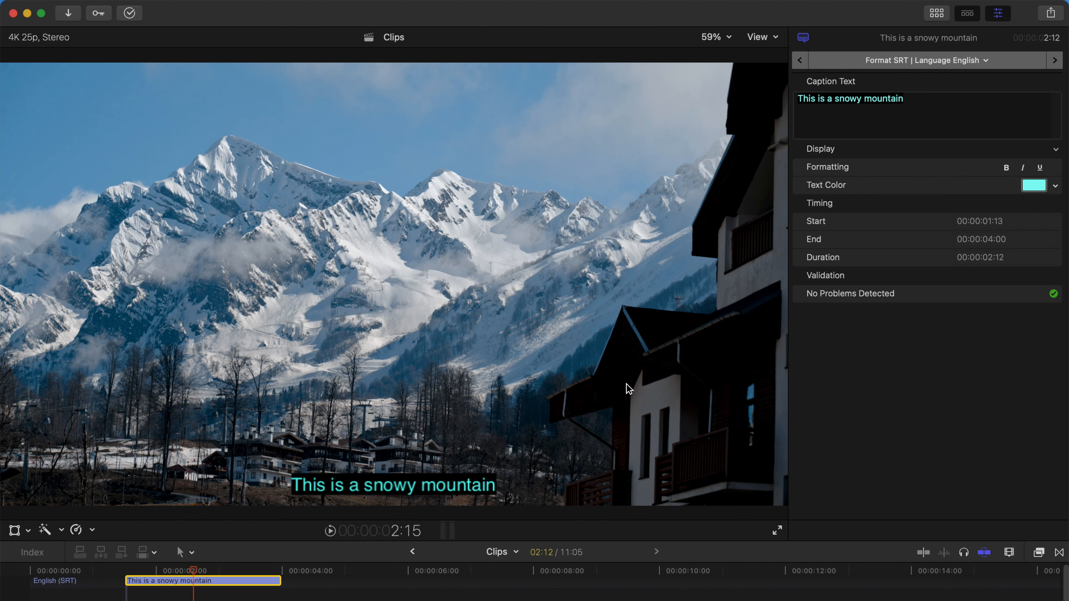
{"action": "left_click", "coordinate": [533, 446]}
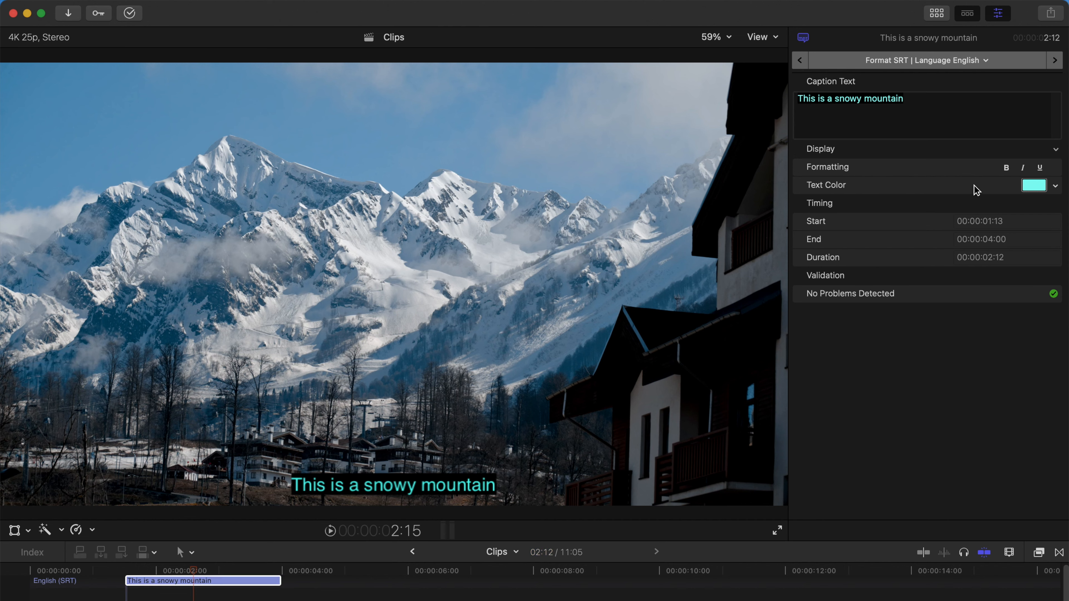
{"action": "left_click", "coordinate": [1056, 151]}
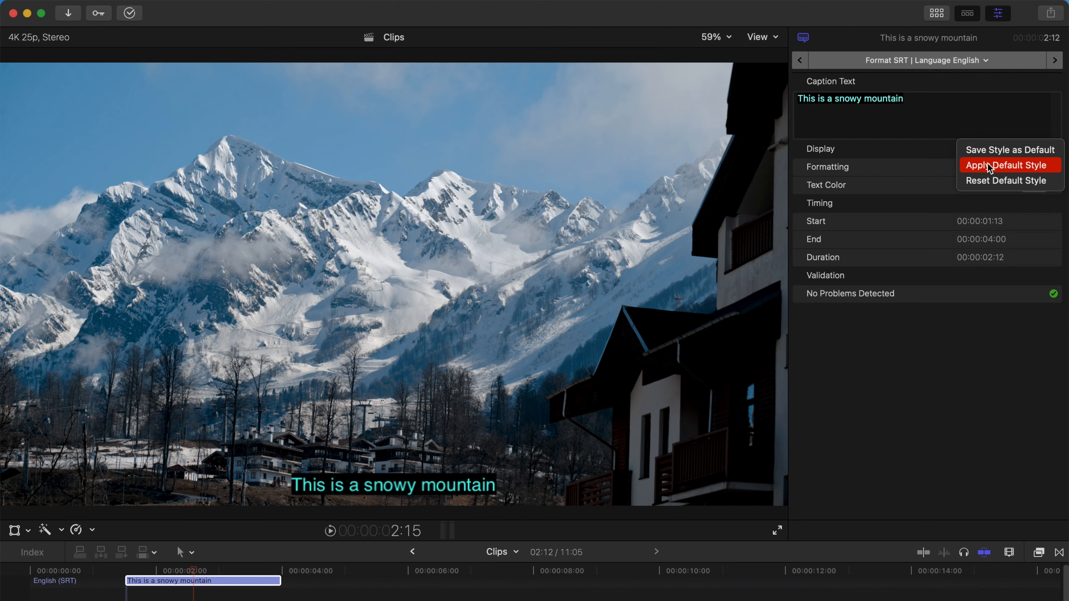
{"action": "left_click", "coordinate": [355, 524]}
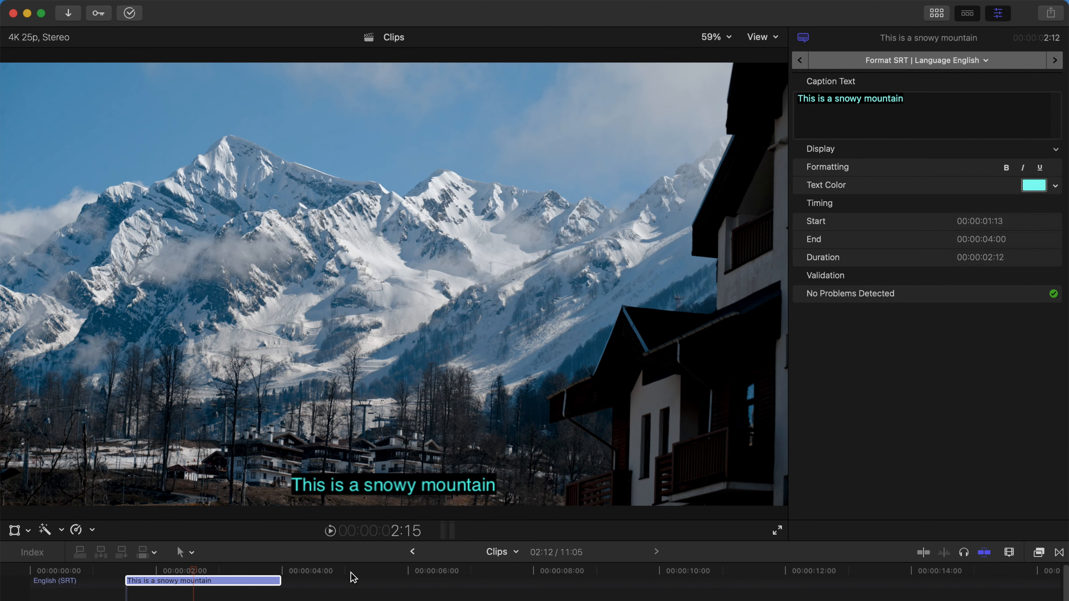
{"action": "left_click", "coordinate": [218, 582]}
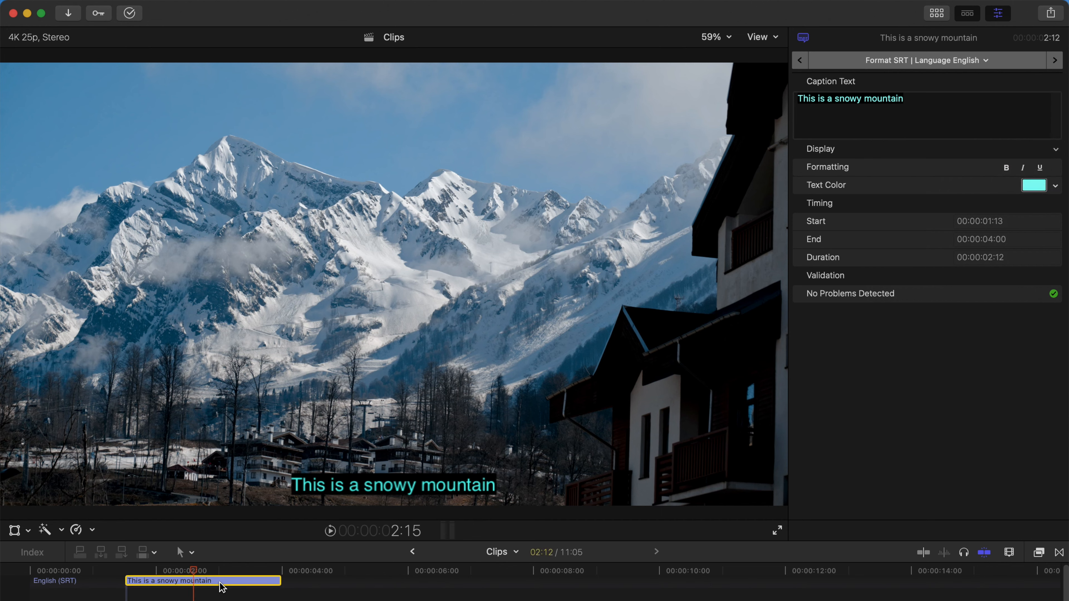
{"action": "key", "text": "super+shift+a"}
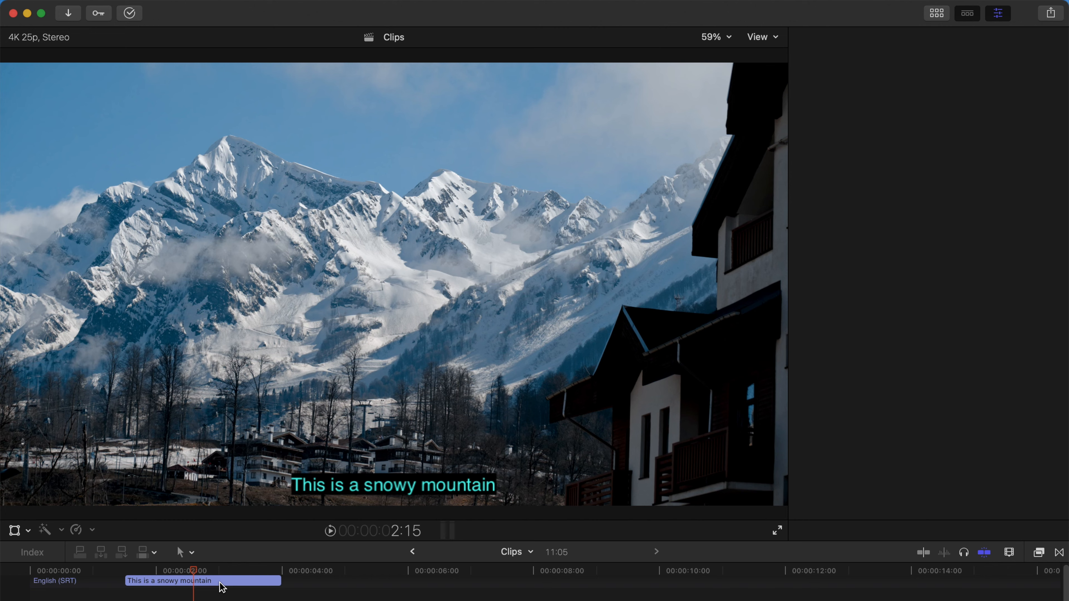
{"action": "left_click", "coordinate": [222, 583]}
{"action": "key", "text": "super+shift+a"}
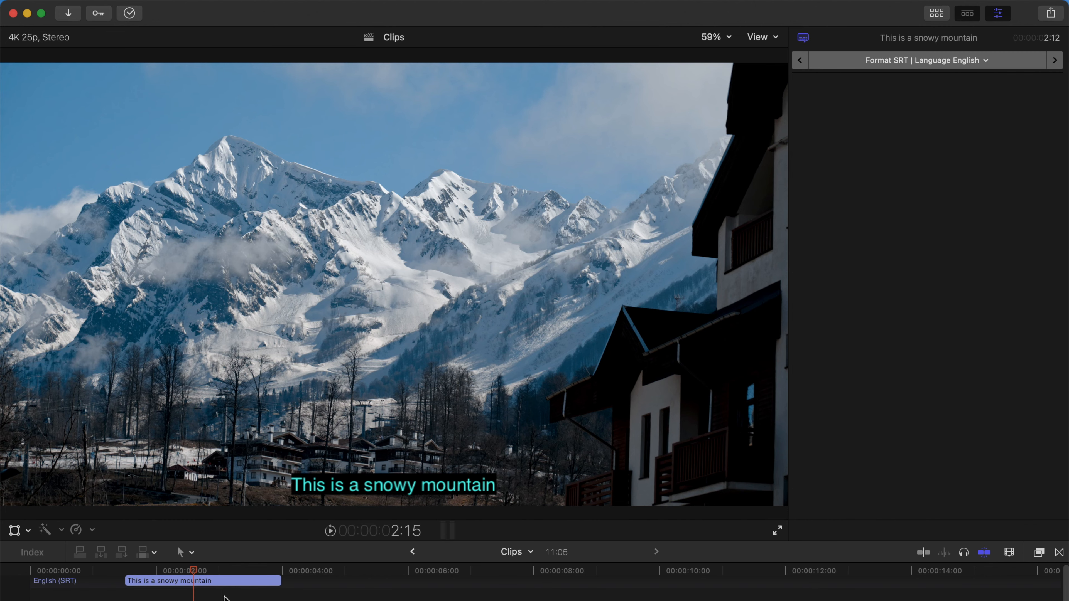
- Duplicate the caption over the ski-lift clip so it starts at 00:00:06:02, and extend its end to 00:00:10:21
{"action": "left_click_drag", "start_coordinate": [226, 586], "coordinate": [516, 579]}
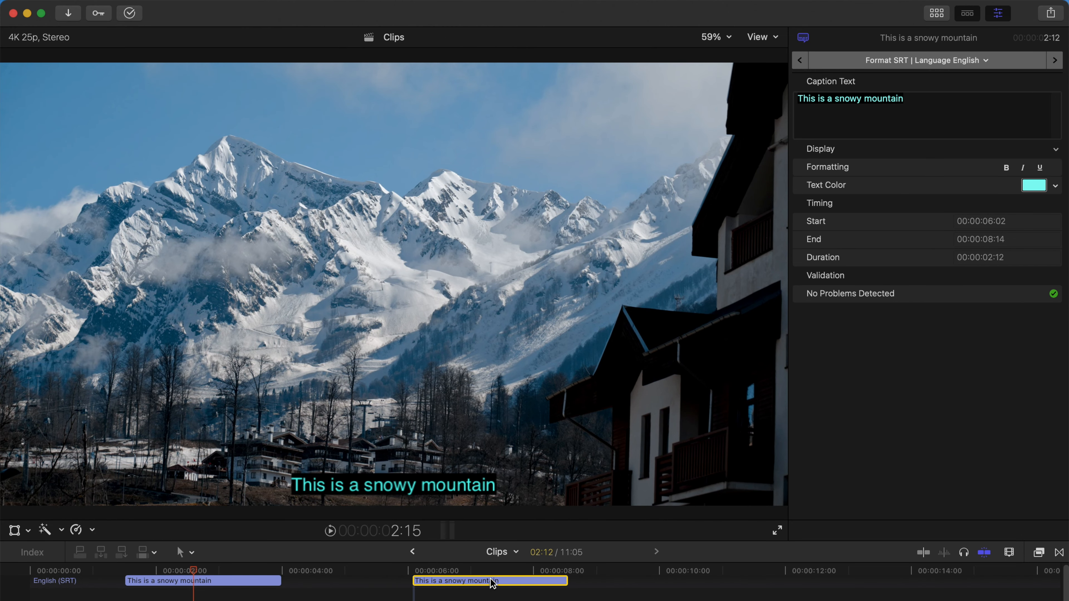
{"action": "left_click", "coordinate": [564, 580]}
{"action": "left_click_drag", "start_coordinate": [565, 580], "coordinate": [708, 580]}
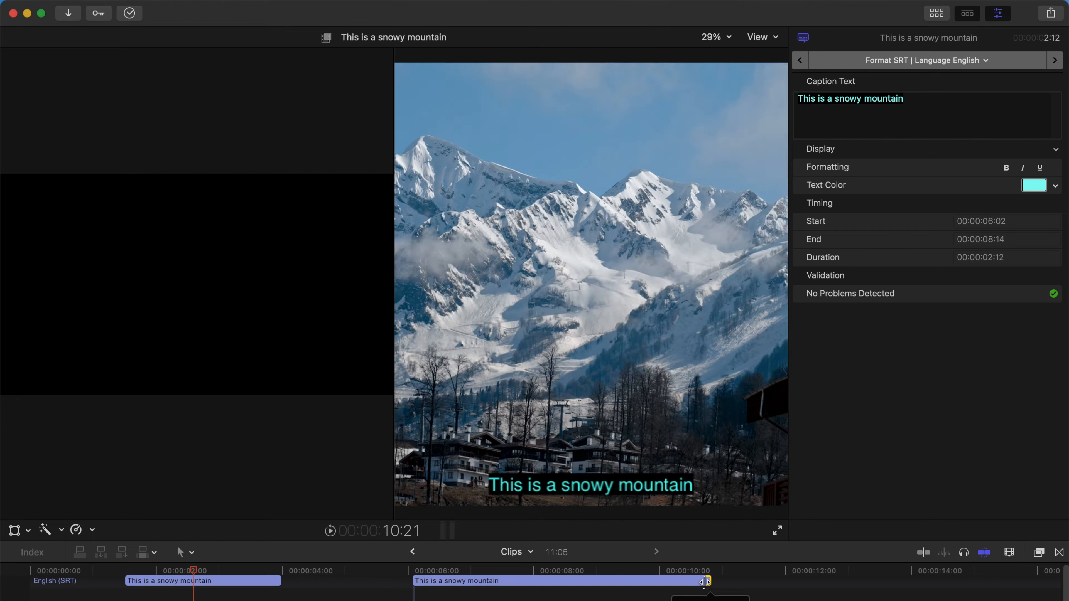
- Replace the second caption's text with "Climbing" and set its text color to white
{"action": "left_click", "coordinate": [581, 577]}
{"action": "left_click", "coordinate": [544, 572]}
{"action": "left_click", "coordinate": [509, 581]}
{"action": "left_click", "coordinate": [917, 113]}
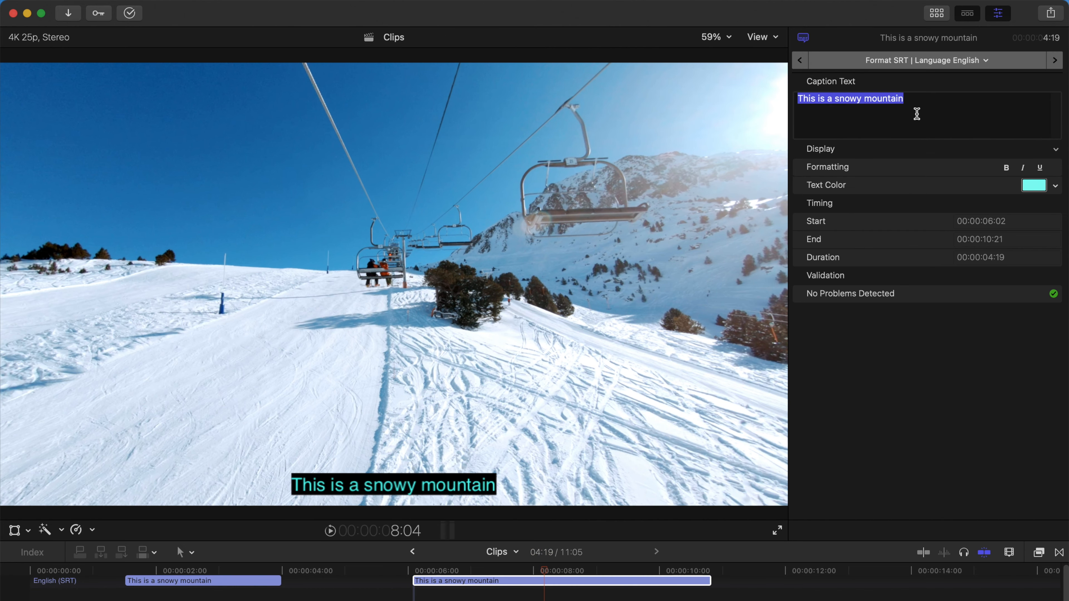
{"action": "type", "text": "Clim"}
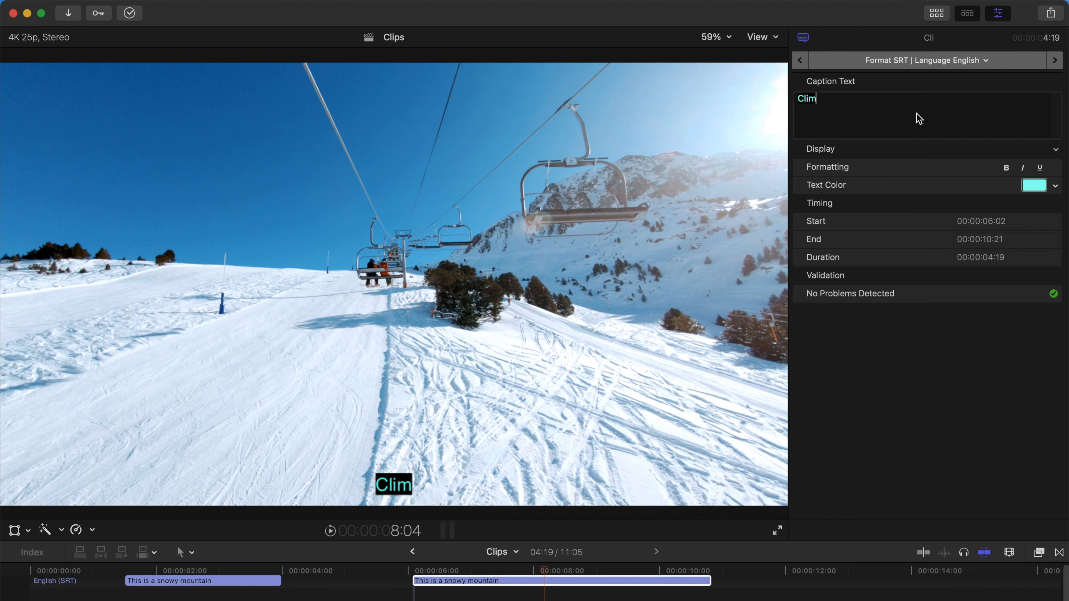
{"action": "type", "text": "bing"}
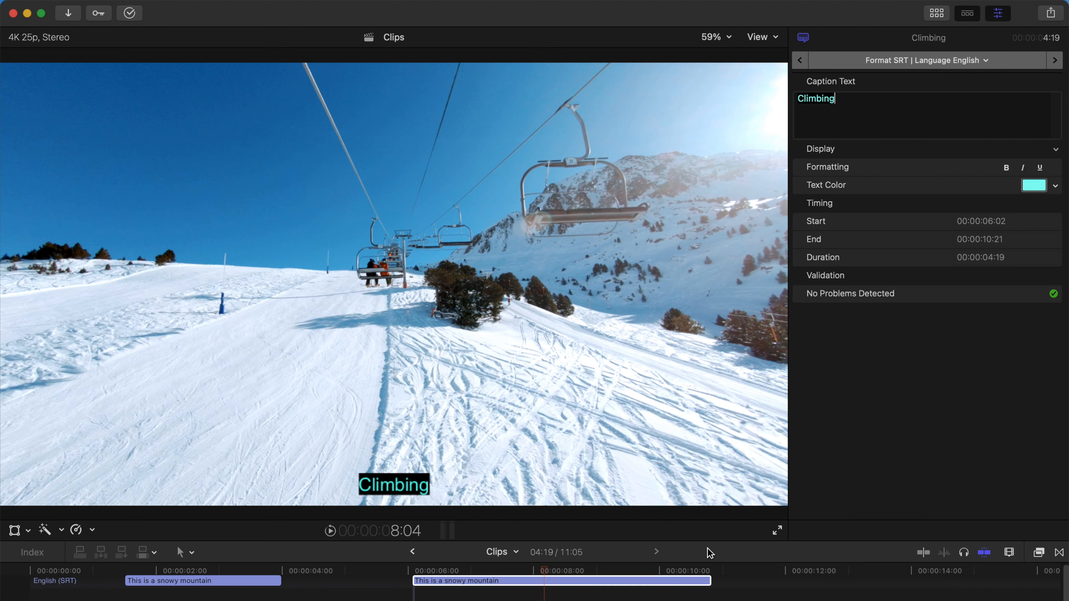
{"action": "left_click", "coordinate": [697, 583]}
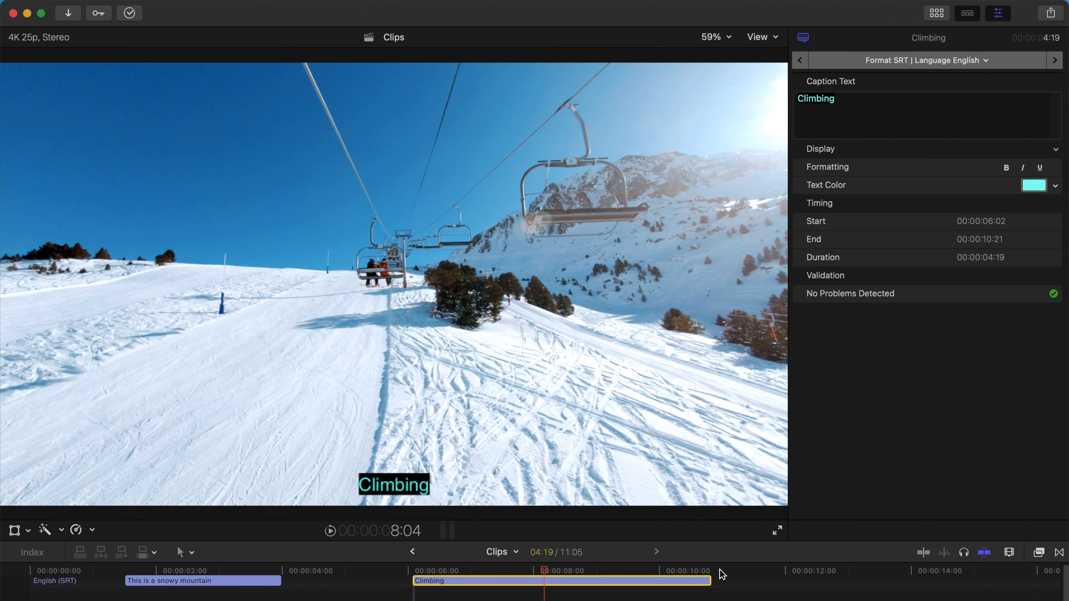
{"action": "left_click", "coordinate": [1055, 184]}
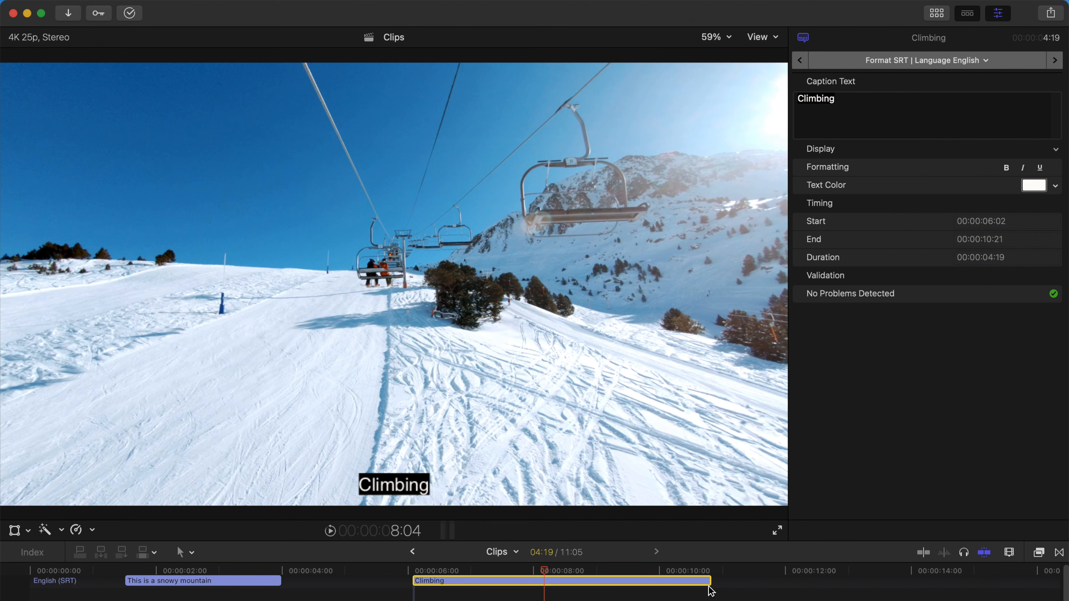
- Select both English captions and duplicate them to a new language, Chinese (Simplified)
{"action": "left_click", "coordinate": [235, 581], "text": "super"}
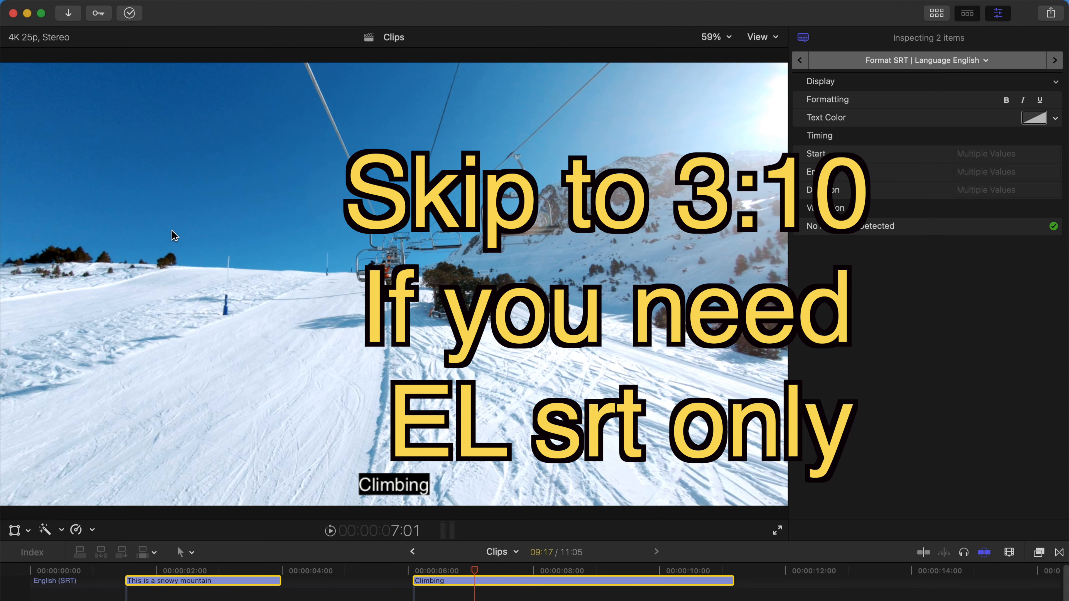
{"action": "left_click", "coordinate": [143, 6]}
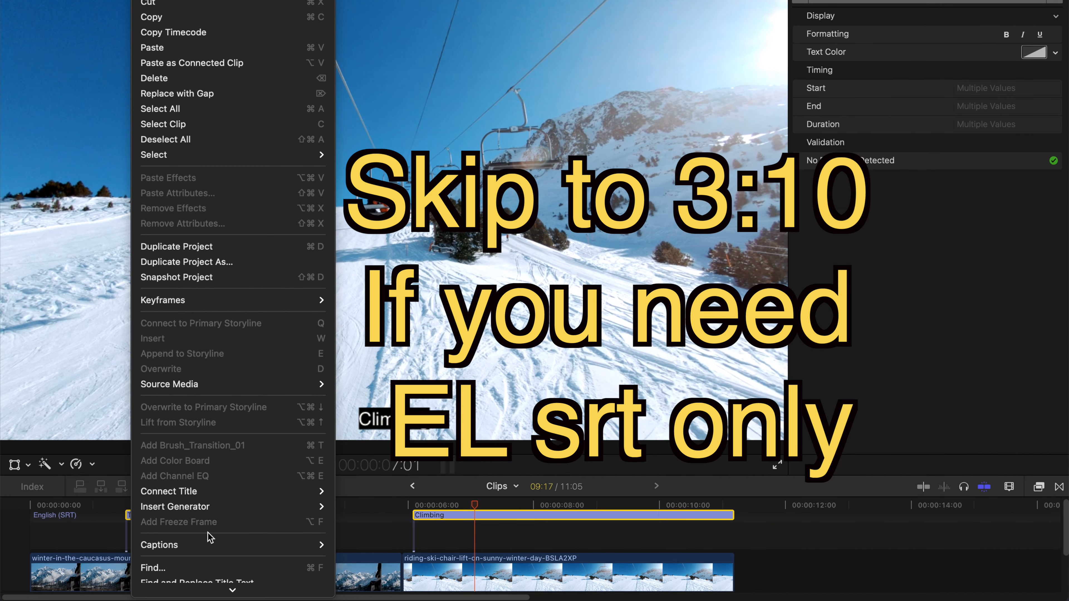
{"action": "mouse_move", "coordinate": [209, 597]}
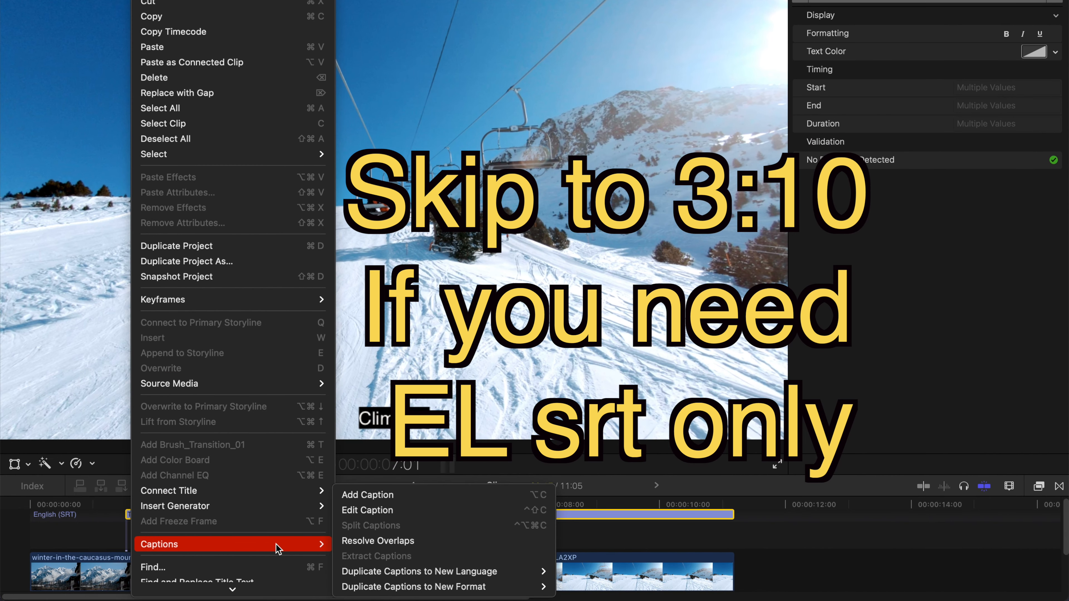
{"action": "mouse_move", "coordinate": [515, 572]}
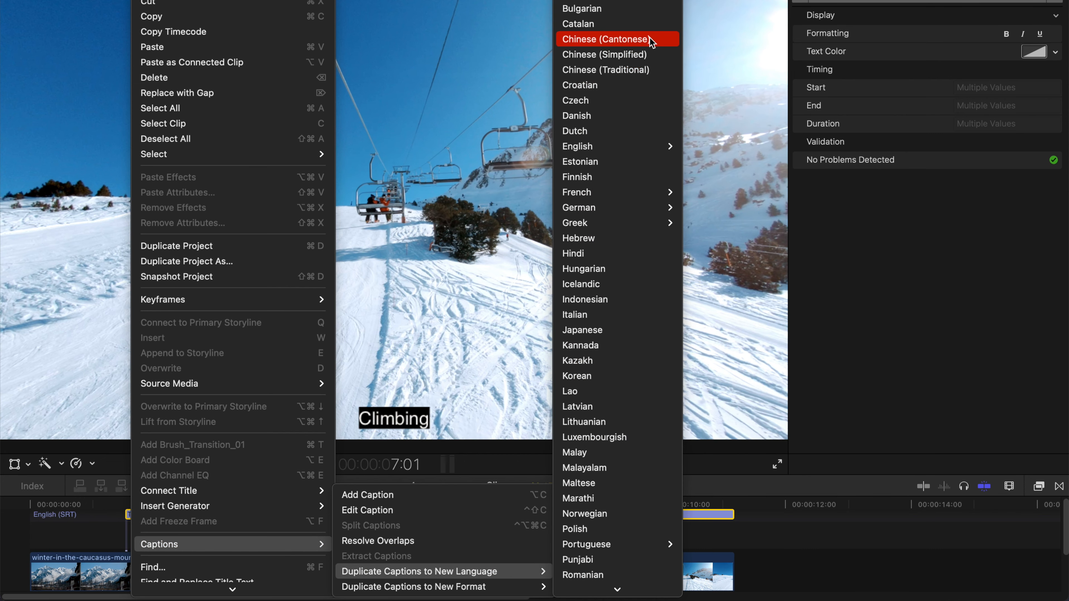
{"action": "left_click", "coordinate": [648, 53]}
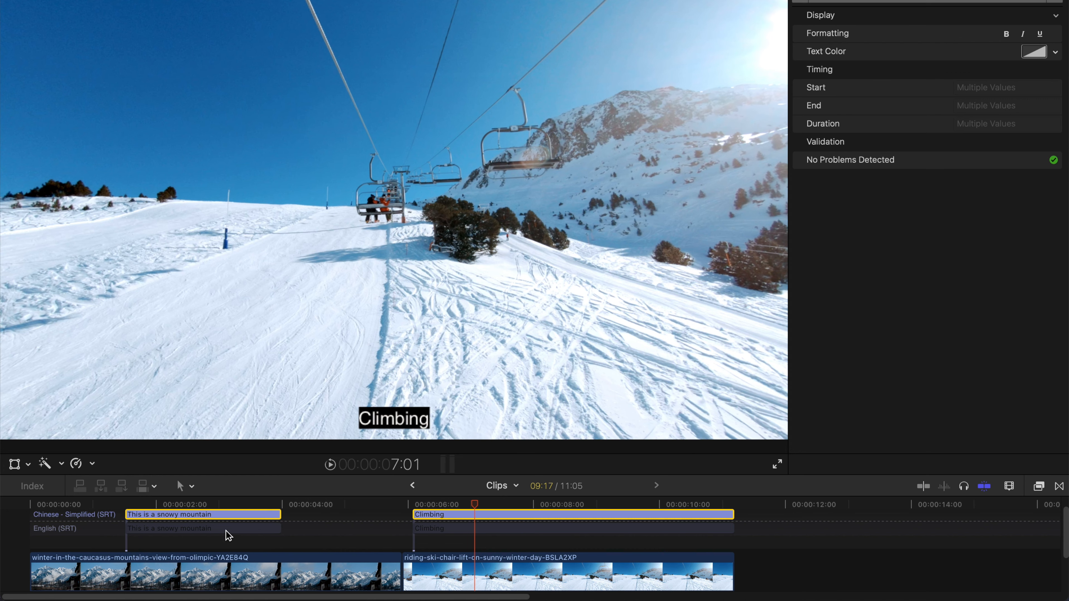
- Check the language role assigned to the duplicated captions and keep it at SRT Chinese (Simplified)
{"action": "left_click", "coordinate": [200, 505]}
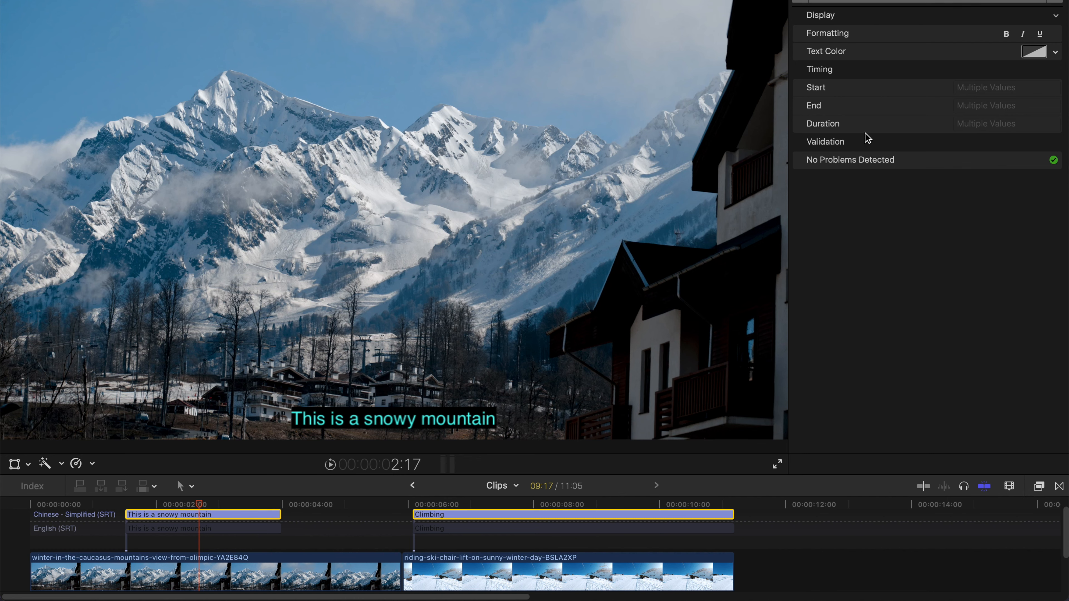
{"action": "left_click", "coordinate": [1014, 2]}
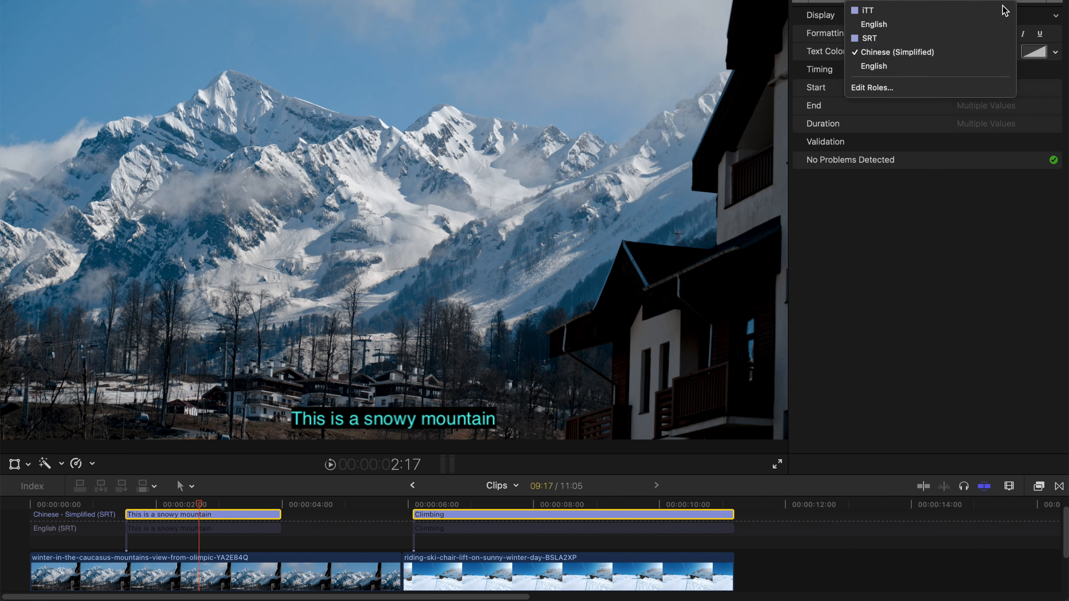
{"action": "left_click", "coordinate": [950, 52]}
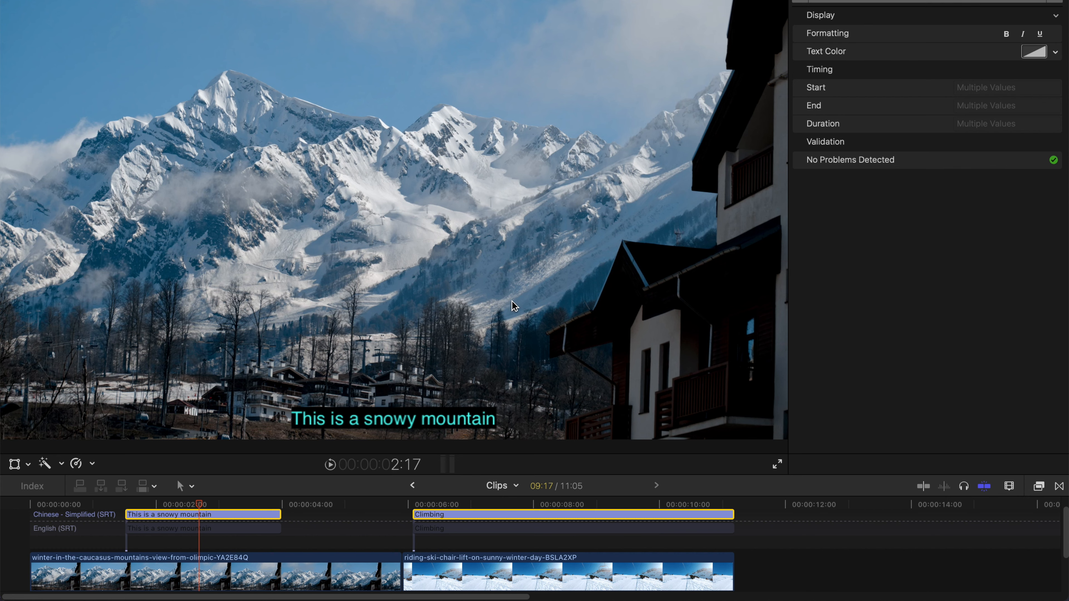
- Replace the text of the Chinese snowy mountain caption with "这是一座雪山"
{"action": "left_click", "coordinate": [257, 516]}
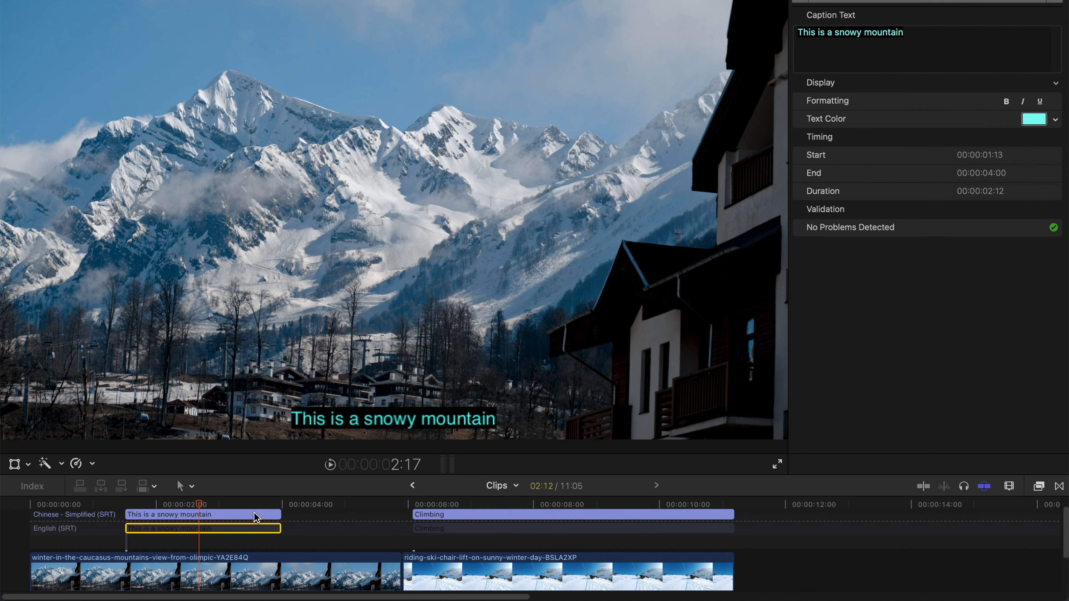
{"action": "key", "text": "BackSpace"}
{"action": "key", "text": "BackSpace"}
{"action": "key", "text": "BackSpace"}
{"action": "key", "text": "BackSpace"}
{"action": "key", "text": "BackSpace"}
{"action": "key", "text": "BackSpace"}
{"action": "key", "text": "BackSpace"}
{"action": "key", "text": "BackSpace"}
{"action": "key", "text": "BackSpace"}
{"action": "key", "text": "BackSpace"}
{"action": "key", "text": "BackSpace"}
{"action": "key", "text": "BackSpace"}
{"action": "key", "text": "BackSpace"}
{"action": "key", "text": "BackSpace"}
{"action": "key", "text": "BackSpace"}
{"action": "key", "text": "BackSpace"}
{"action": "key", "text": "BackSpace"}
{"action": "key", "text": "BackSpace"}
{"action": "key", "text": "BackSpace"}
{"action": "key", "text": "BackSpace"}
{"action": "key", "text": "BackSpace"}
{"action": "key", "text": "BackSpace"}
{"action": "key", "text": "BackSpace"}
{"action": "key", "text": "BackSpace"}
{"action": "type", "text": "zheshiyizuoxueshan"}
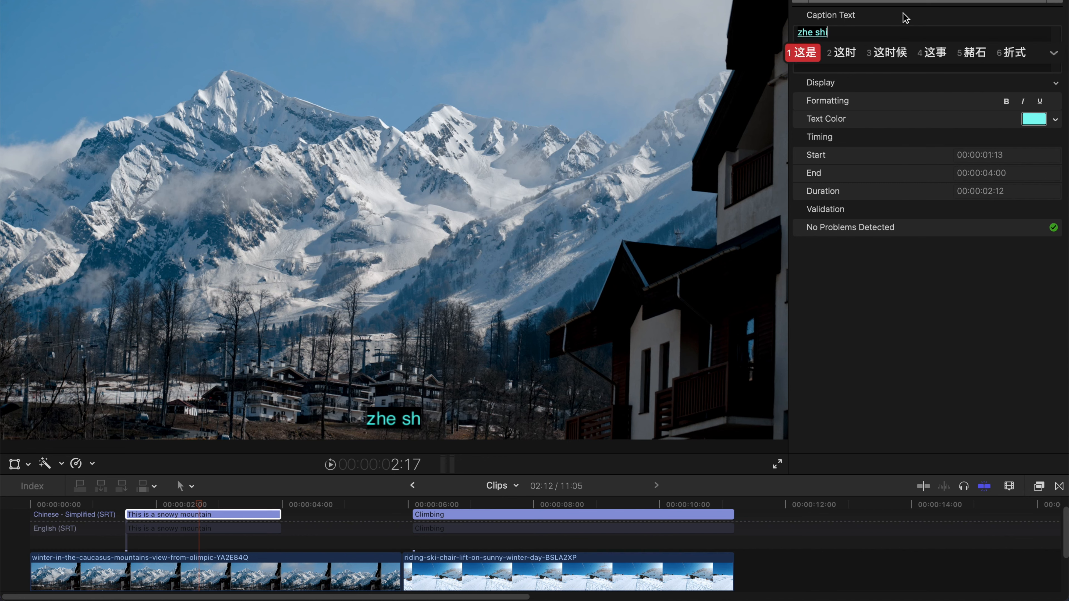
{"action": "key", "text": "space"}
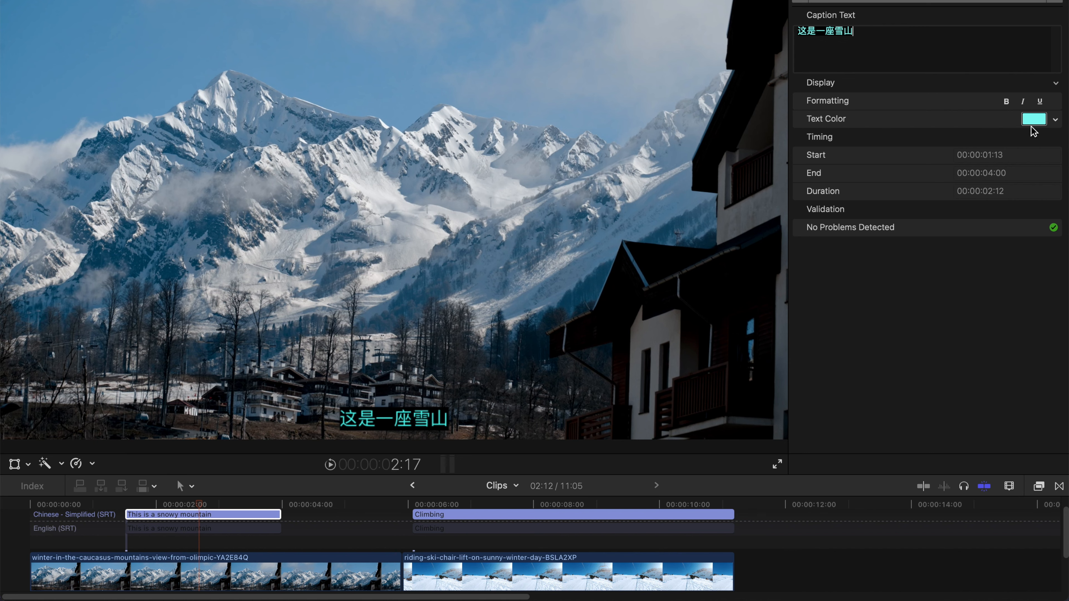
- Change the text color of the Chinese snowy mountain caption to pale green
{"action": "left_click", "coordinate": [1056, 121]}
{"action": "left_click", "coordinate": [954, 159]}
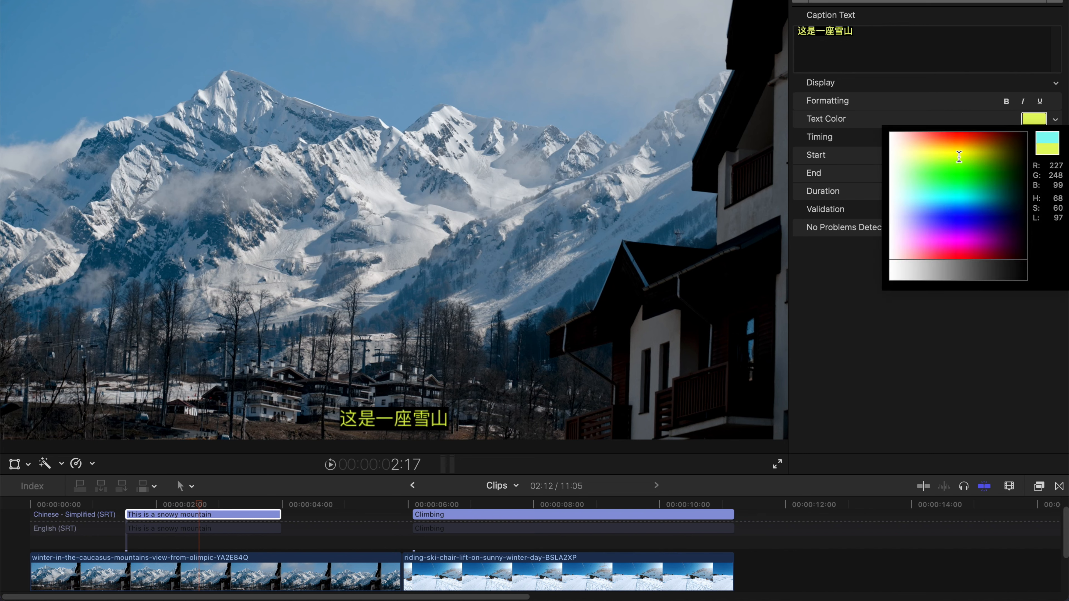
{"action": "left_click_drag", "start_coordinate": [954, 159], "coordinate": [910, 173]}
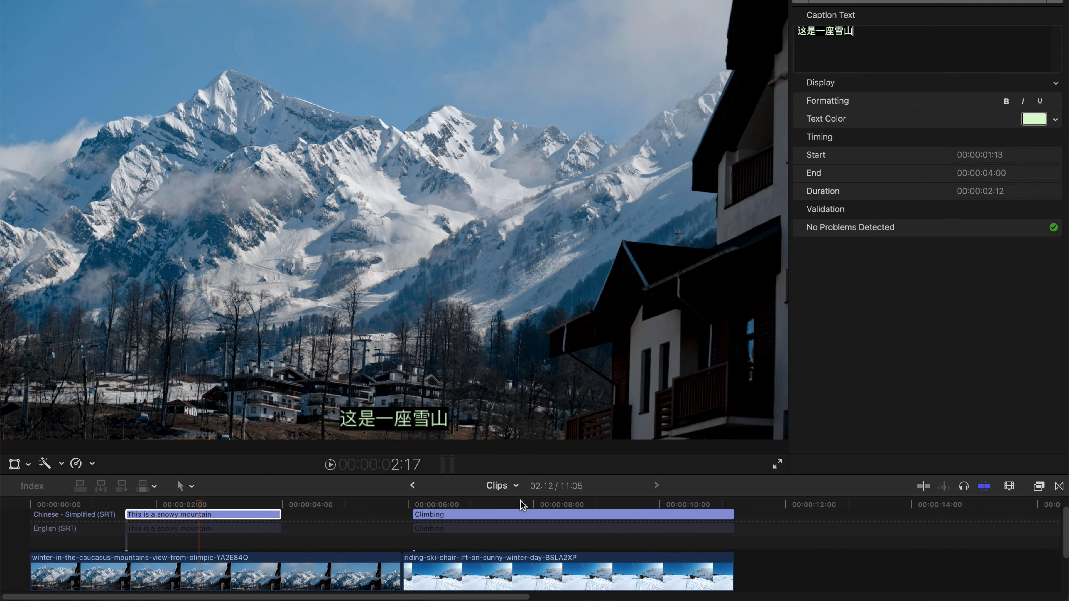
- Replace the text of the Chinese "Climbing" caption with "坐缆车爬山" and preview the Chinese captions
{"action": "left_click", "coordinate": [519, 513]}
{"action": "left_click", "coordinate": [916, 66]}
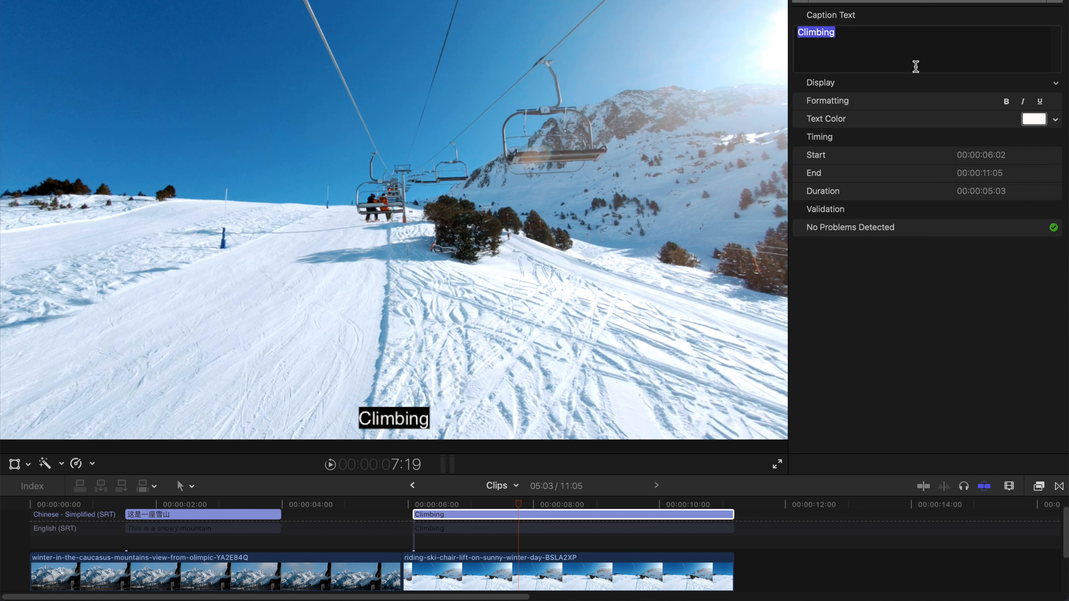
{"action": "type", "text": "zuolanche"}
{"action": "key", "text": "space"}
{"action": "type", "text": "pashan"}
{"action": "key", "text": "space"}
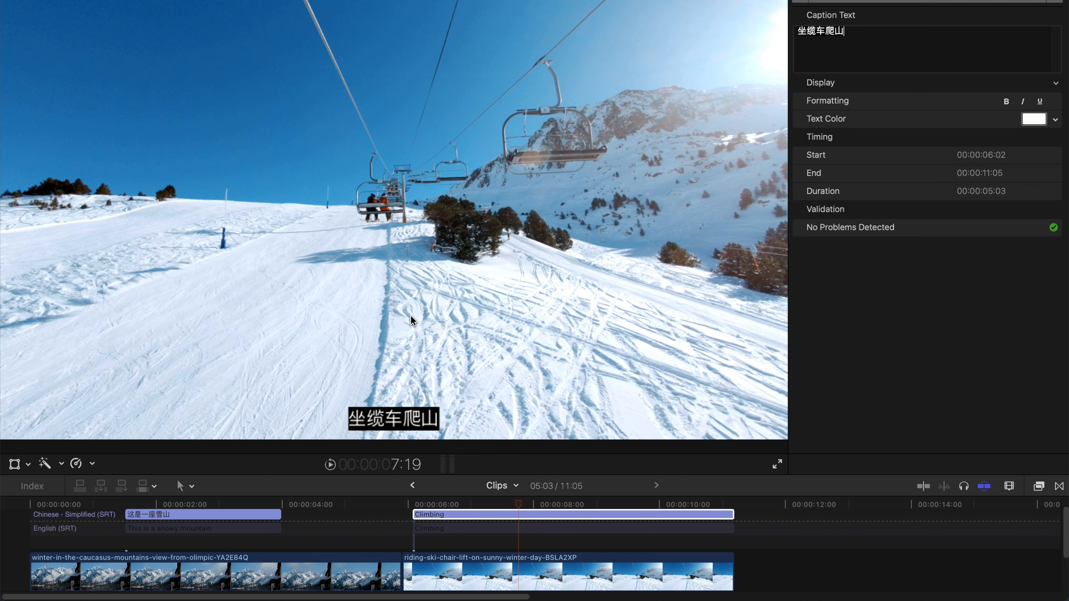
{"action": "left_click_drag", "start_coordinate": [166, 499], "coordinate": [253, 501]}
{"action": "left_click", "coordinate": [448, 500]}
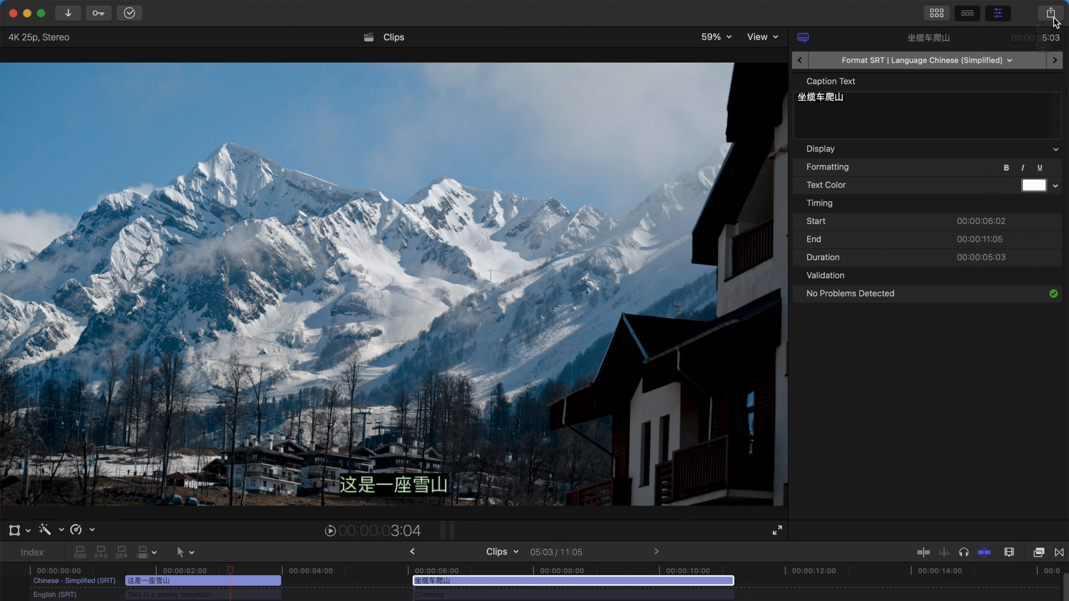
- Start a Master File export of the project and name it "Snow"
{"action": "left_click", "coordinate": [1051, 13]}
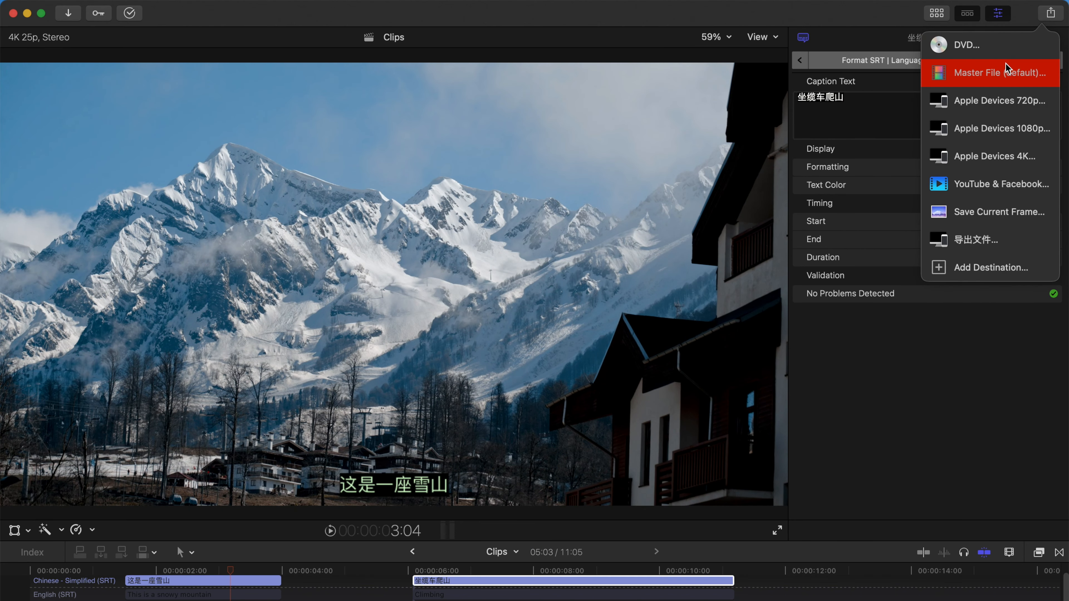
{"action": "left_click", "coordinate": [1008, 75]}
{"action": "double_click", "coordinate": [560, 157]}
{"action": "type", "text": "Snow"}
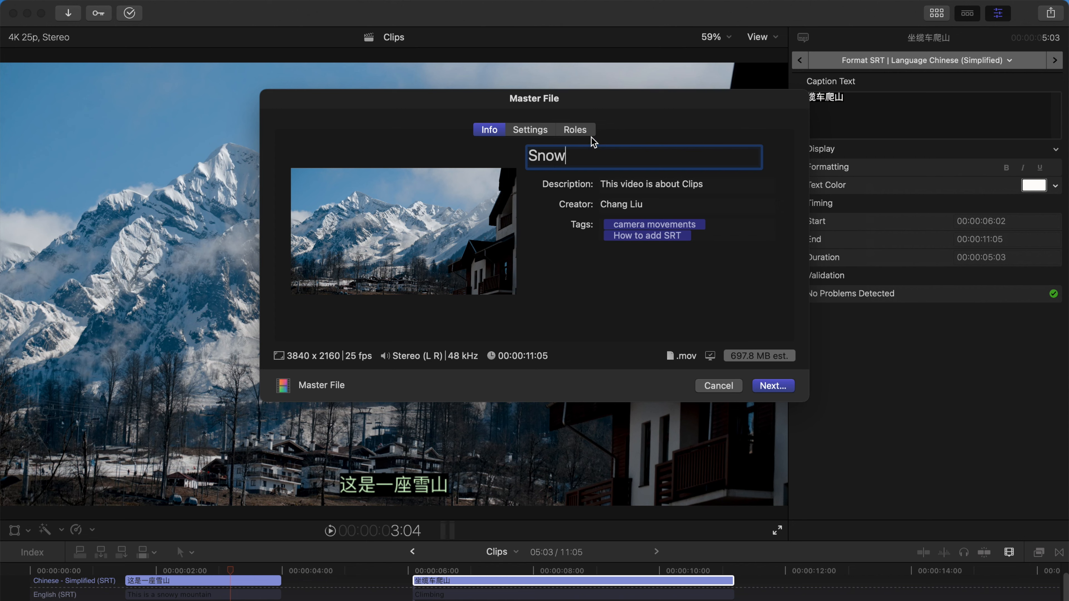
- Try the export role option that saves each SRT language as a separate file, and turn it off again
{"action": "left_click", "coordinate": [570, 132]}
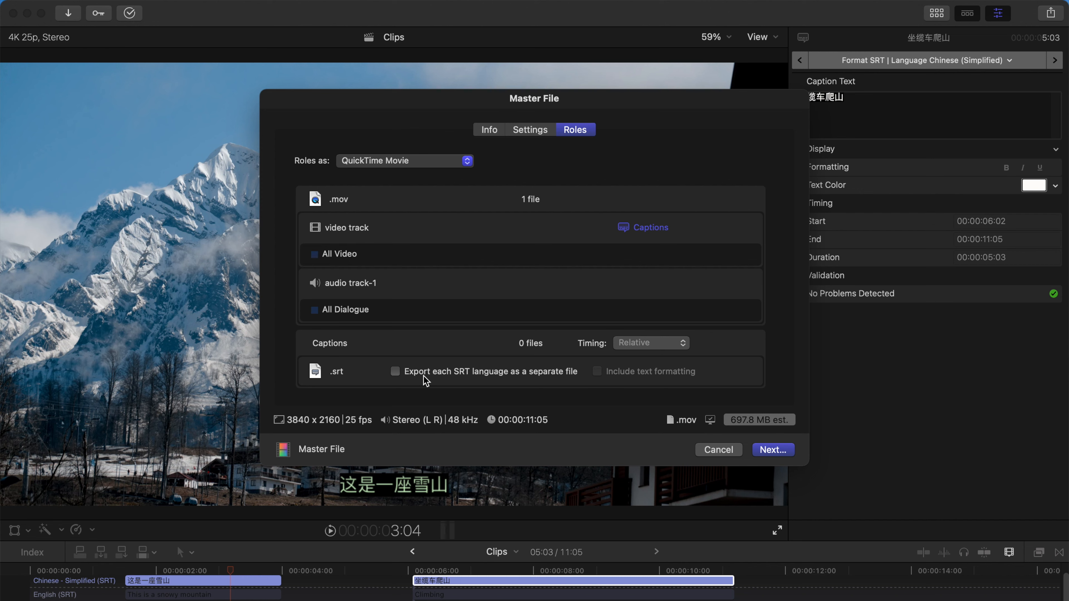
{"action": "left_click", "coordinate": [408, 374]}
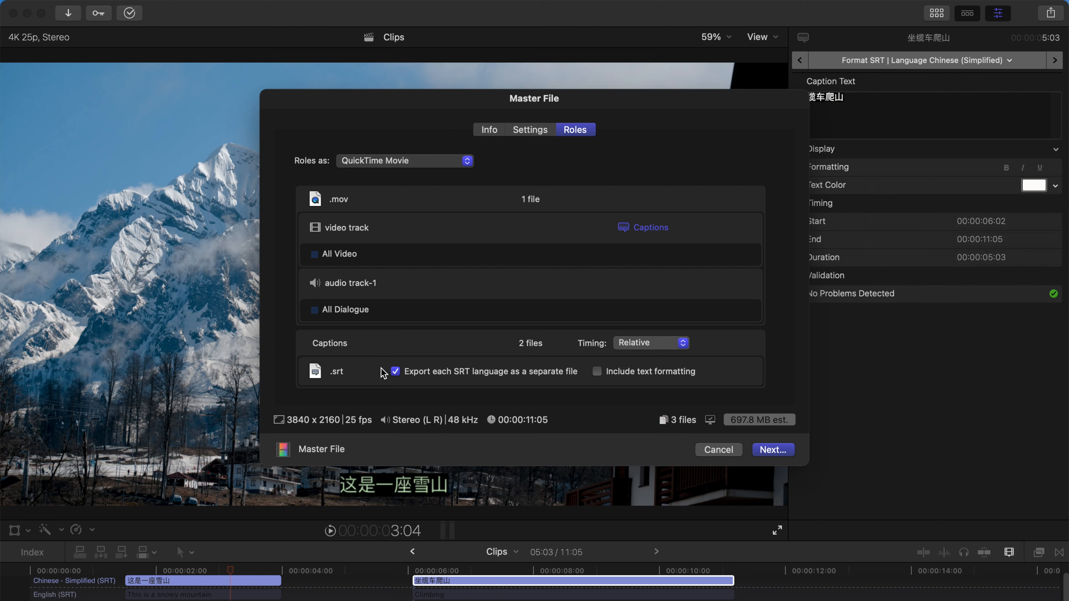
{"action": "left_click", "coordinate": [395, 372]}
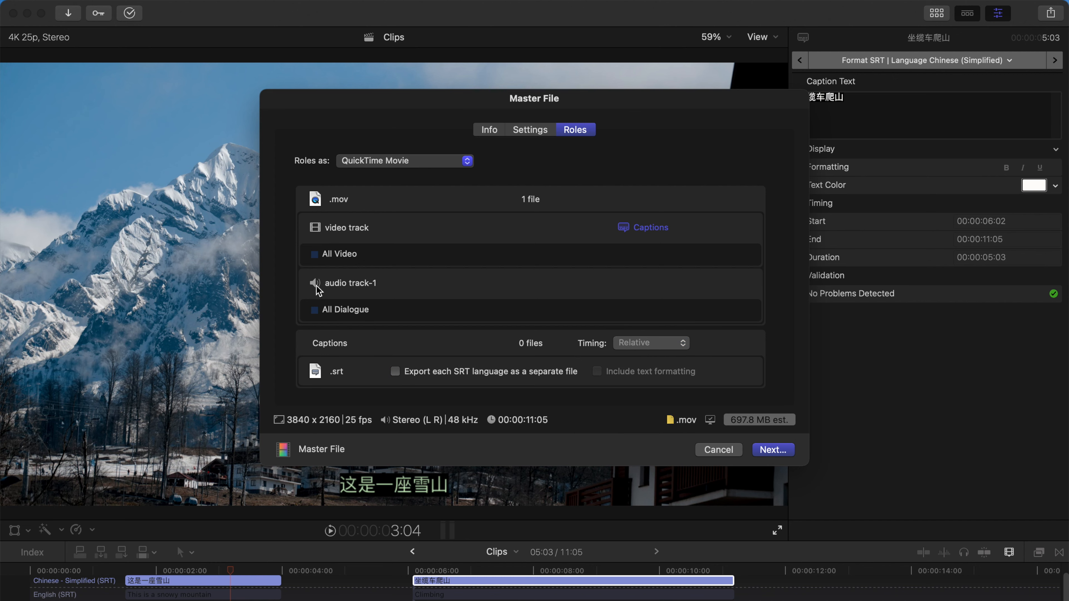
- Set the export's video track to burn in the English (SRT) captions
{"action": "left_click", "coordinate": [639, 234]}
{"action": "left_click", "coordinate": [585, 273]}
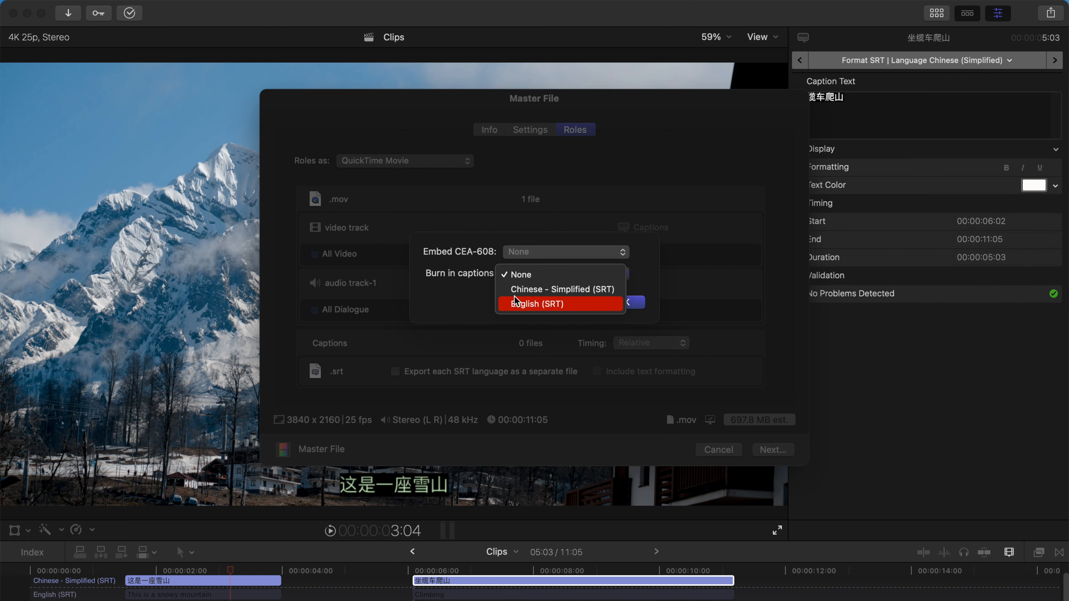
{"action": "left_click", "coordinate": [568, 303]}
{"action": "left_click", "coordinate": [619, 303]}
- Set the export roles to Separate Files and look at the video file's caption options
{"action": "left_click", "coordinate": [453, 161]}
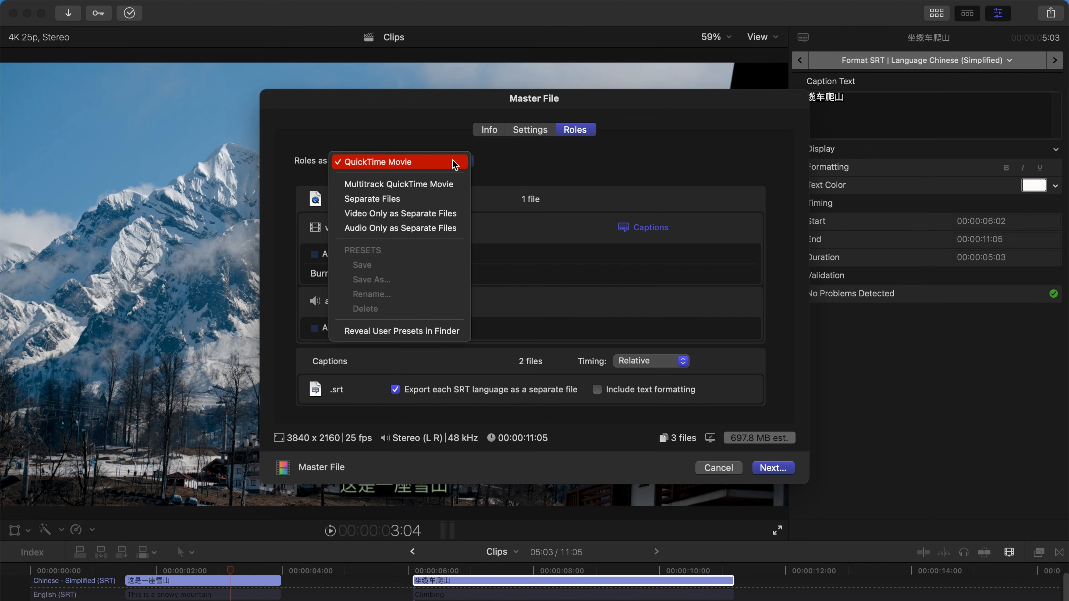
{"action": "left_click", "coordinate": [452, 201]}
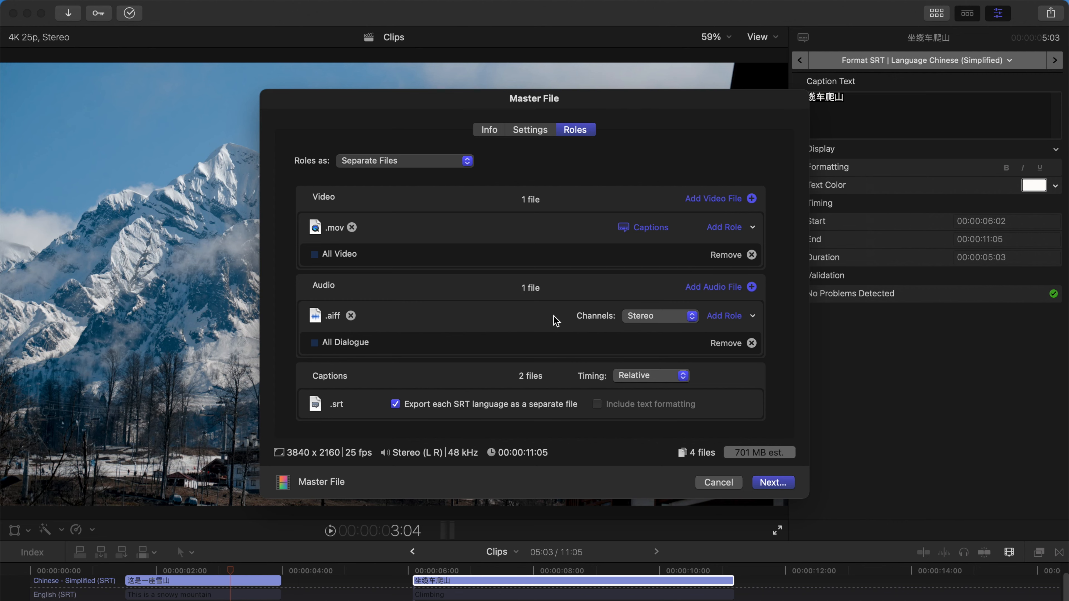
{"action": "left_click", "coordinate": [659, 235]}
{"action": "left_click", "coordinate": [607, 318]}
- Set the export roles to QuickTime Movie with Chinese - Simplified (SRT) captions burned in, and proceed with the export
{"action": "left_click", "coordinate": [451, 165]}
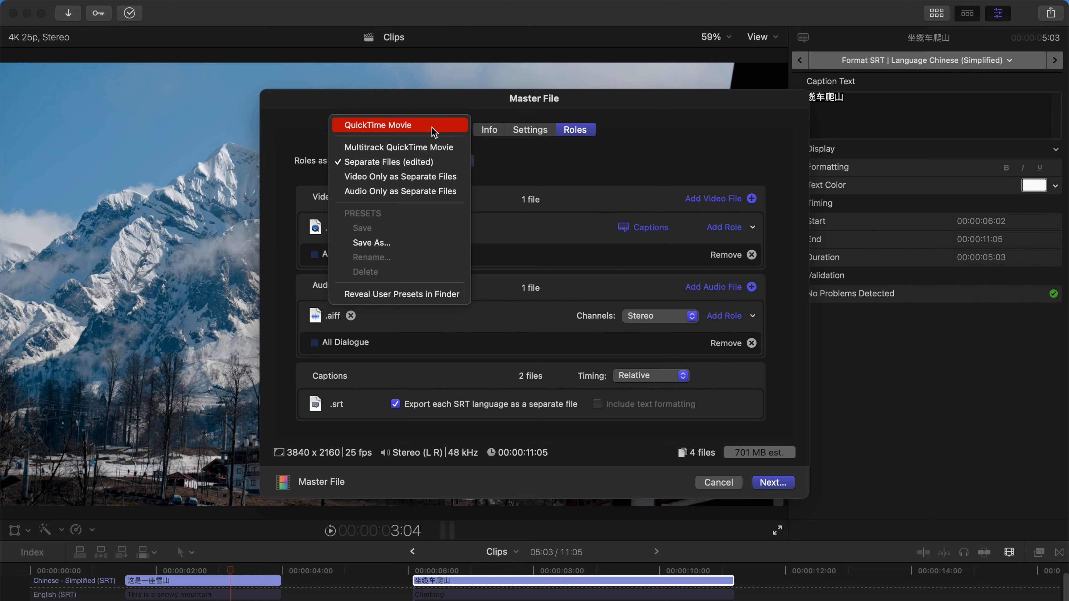
{"action": "left_click", "coordinate": [434, 132]}
{"action": "left_click", "coordinate": [631, 230]}
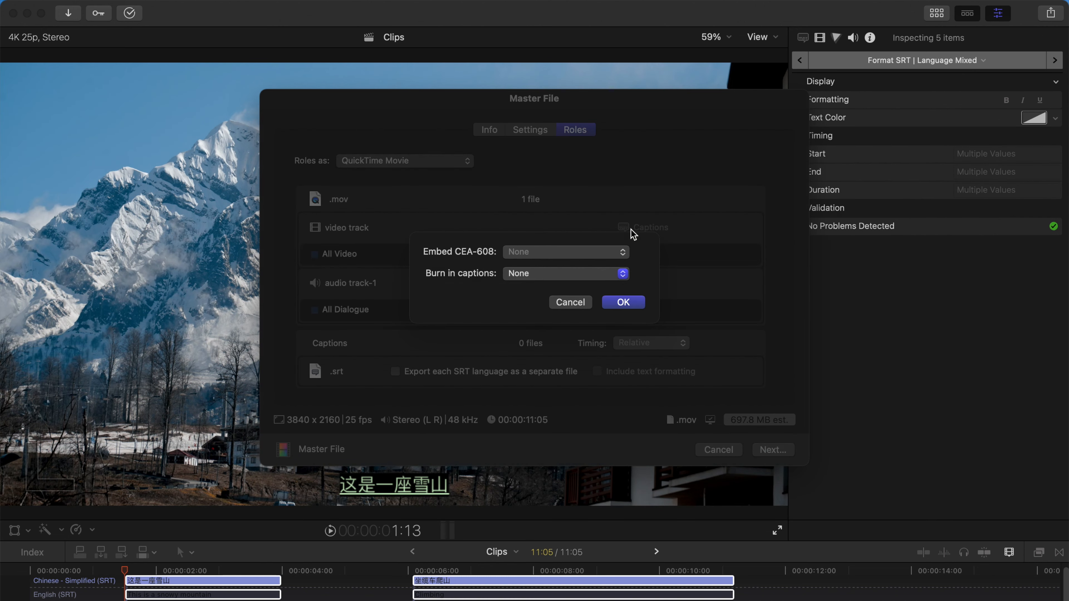
{"action": "left_click", "coordinate": [601, 276]}
{"action": "left_click", "coordinate": [608, 290]}
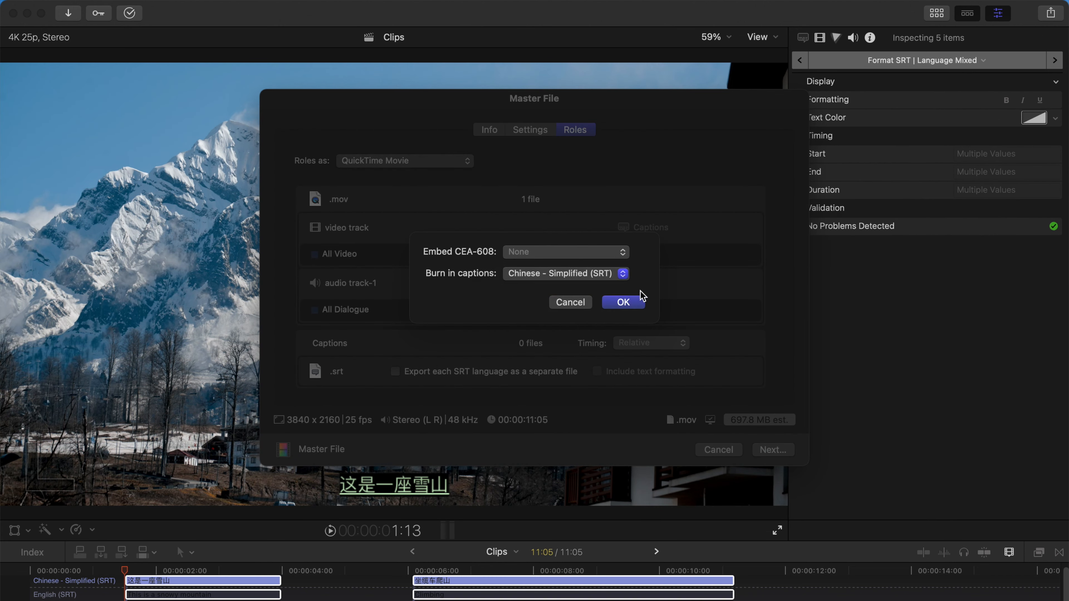
{"action": "left_click", "coordinate": [644, 306]}
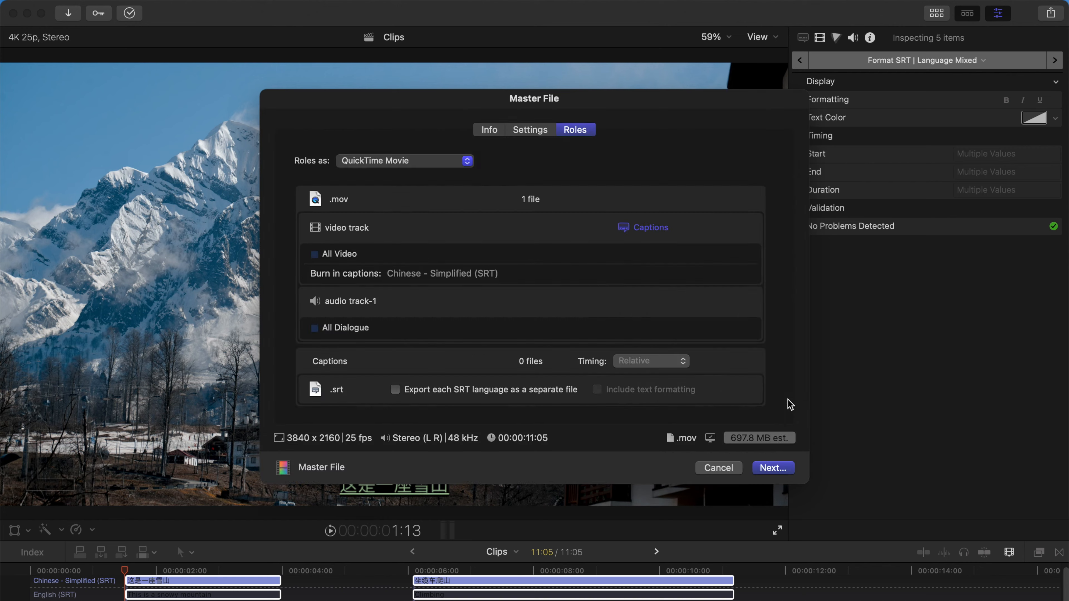
{"action": "left_click", "coordinate": [785, 472]}
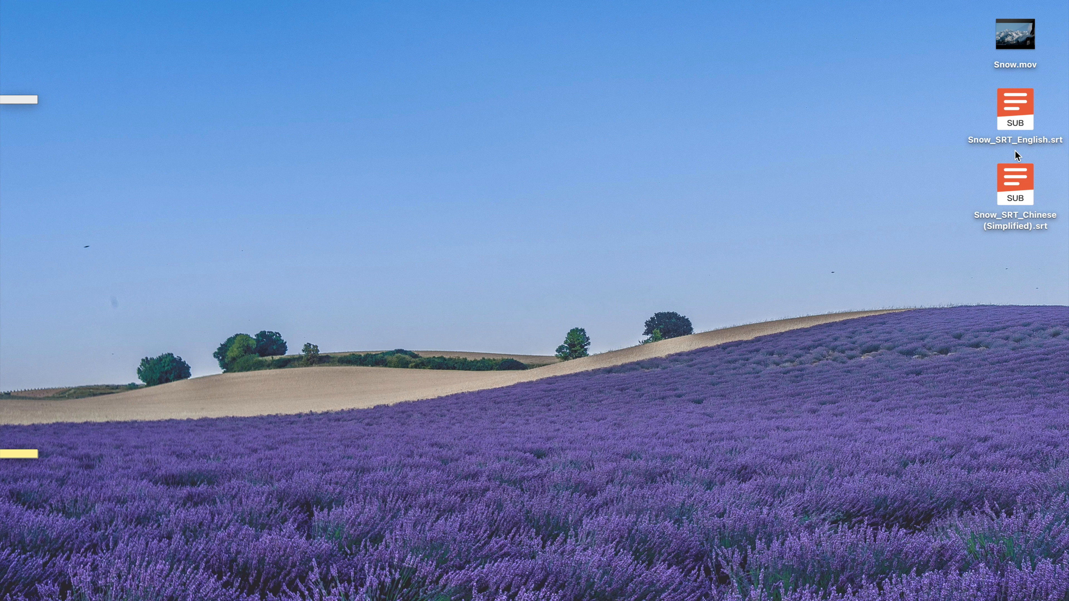
- Look over the exported SRT files on the desktop, then open Snow.mov and play and scrub through it
{"action": "left_click", "coordinate": [1020, 124]}
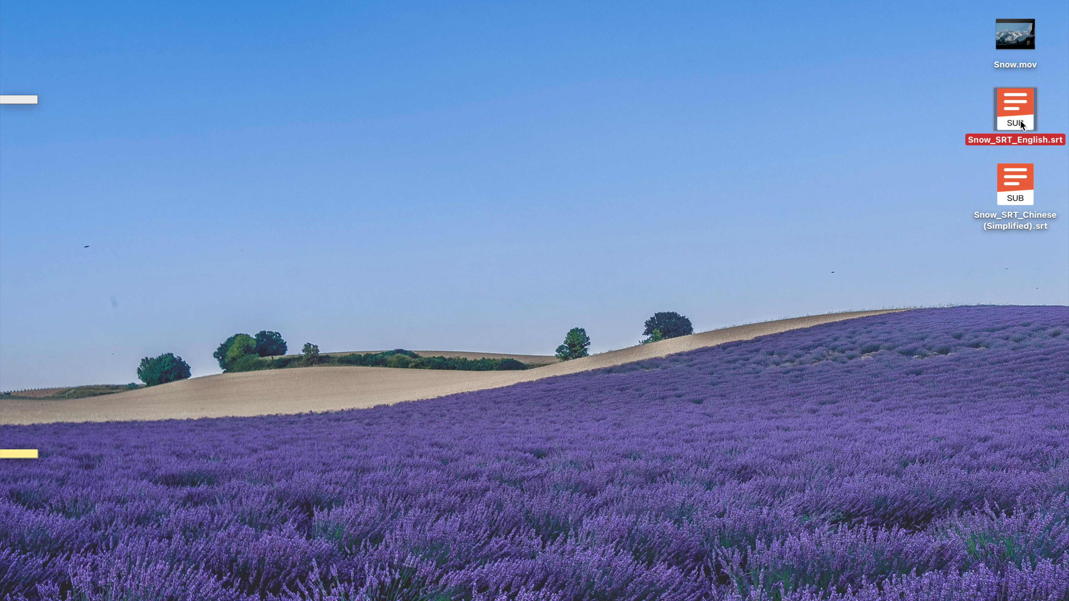
{"action": "left_click", "coordinate": [1023, 191]}
{"action": "left_click", "coordinate": [1026, 37]}
{"action": "double_click", "coordinate": [1027, 37]}
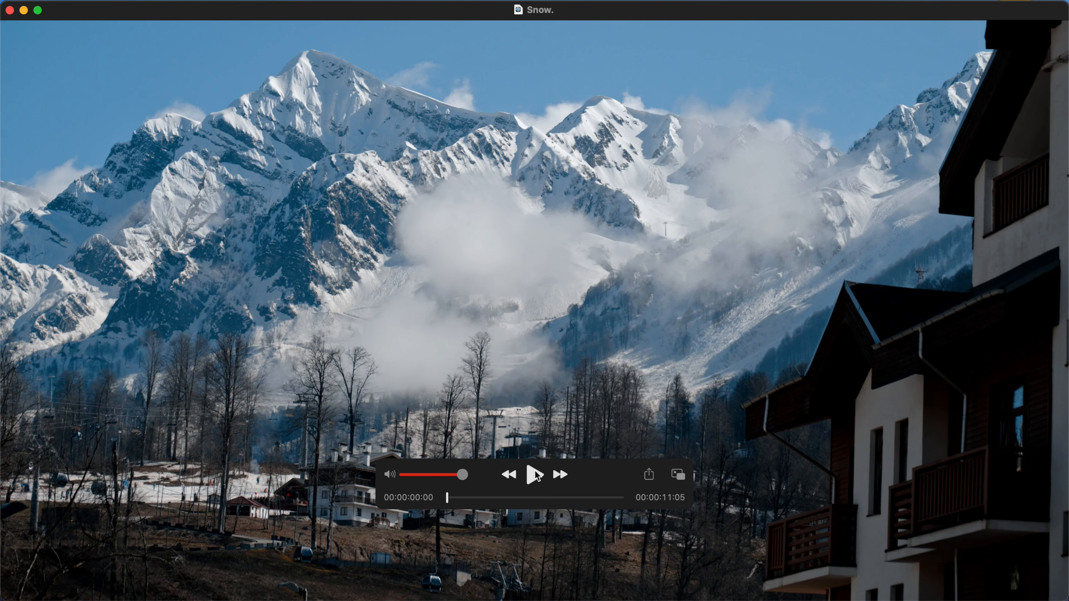
{"action": "left_click", "coordinate": [533, 473]}
{"action": "left_click_drag", "start_coordinate": [457, 499], "coordinate": [580, 500]}
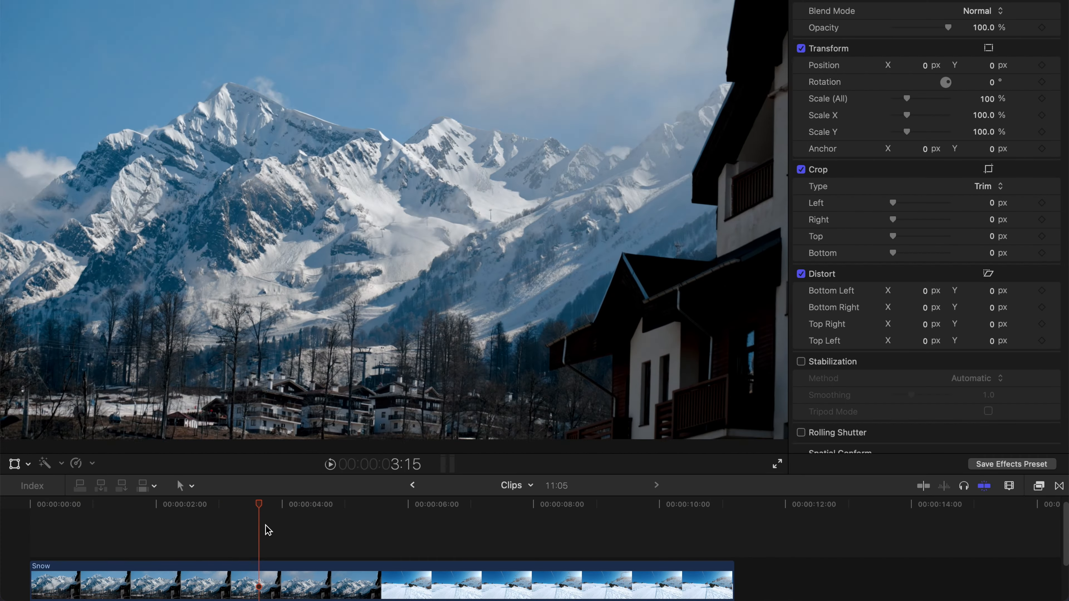
- Back in Final Cut Pro, skim the Snow clip in the timeline across its mountain and ski-lift shots
{"action": "left_click_drag", "start_coordinate": [265, 527], "coordinate": [386, 530]}
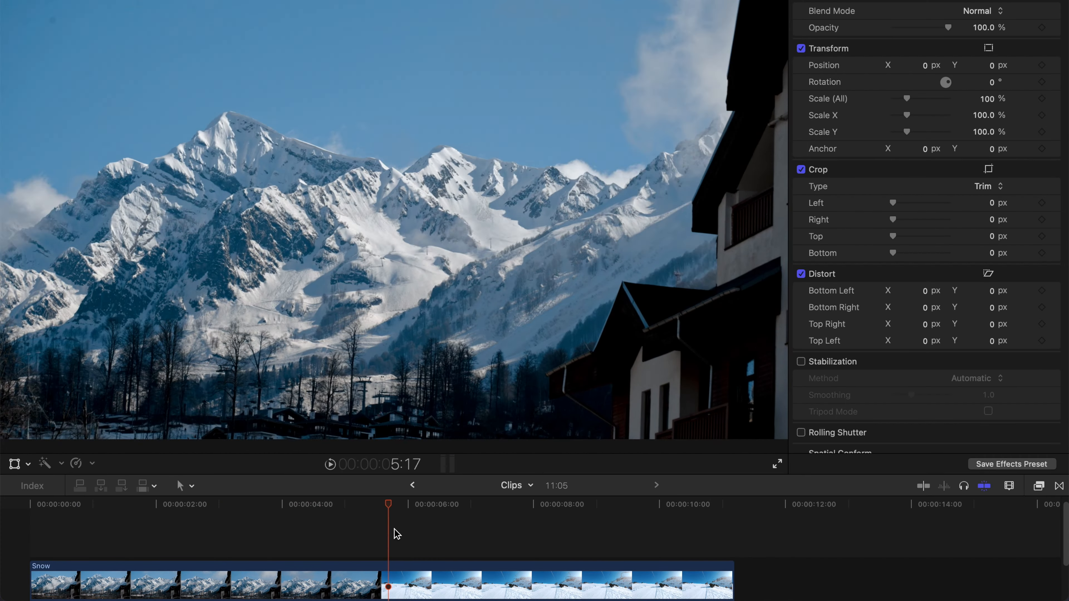
{"action": "scroll", "coordinate": [191, 513], "scroll_direction": "up", "scroll_amount": 2}
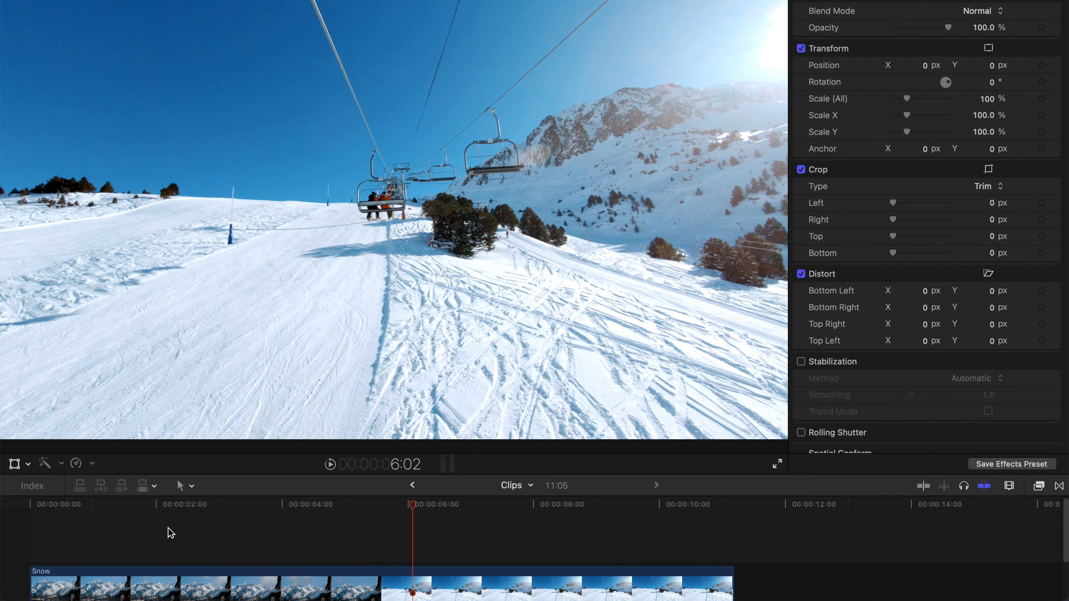
{"action": "left_click", "coordinate": [117, 504]}
{"action": "left_click_drag", "start_coordinate": [117, 505], "coordinate": [168, 505]}
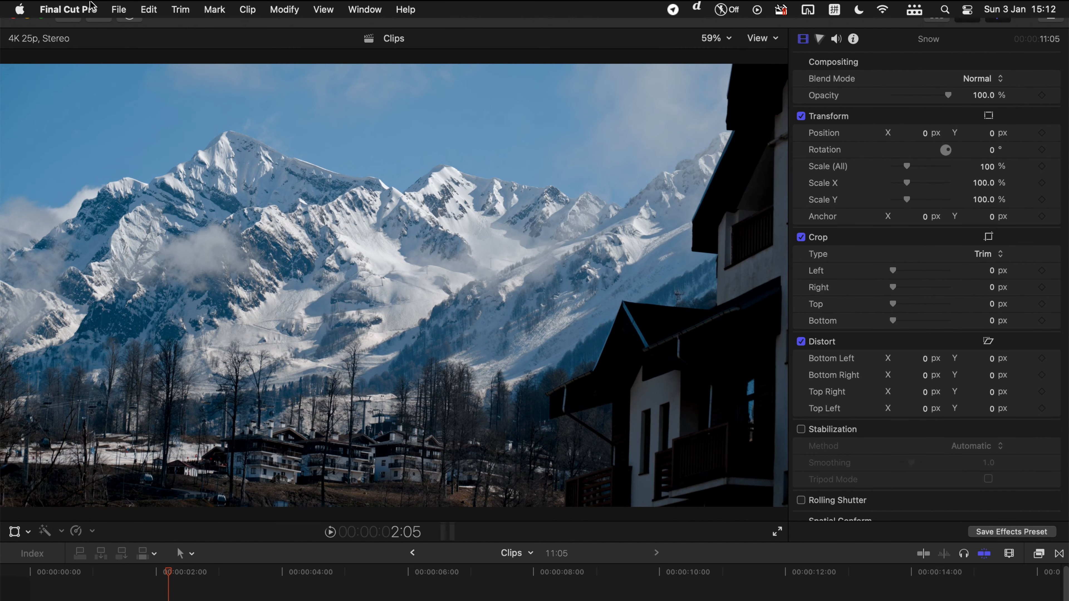
- Start a caption import and choose Snow_SRT_English.srt from the Desktop
{"action": "left_click", "coordinate": [118, 9]}
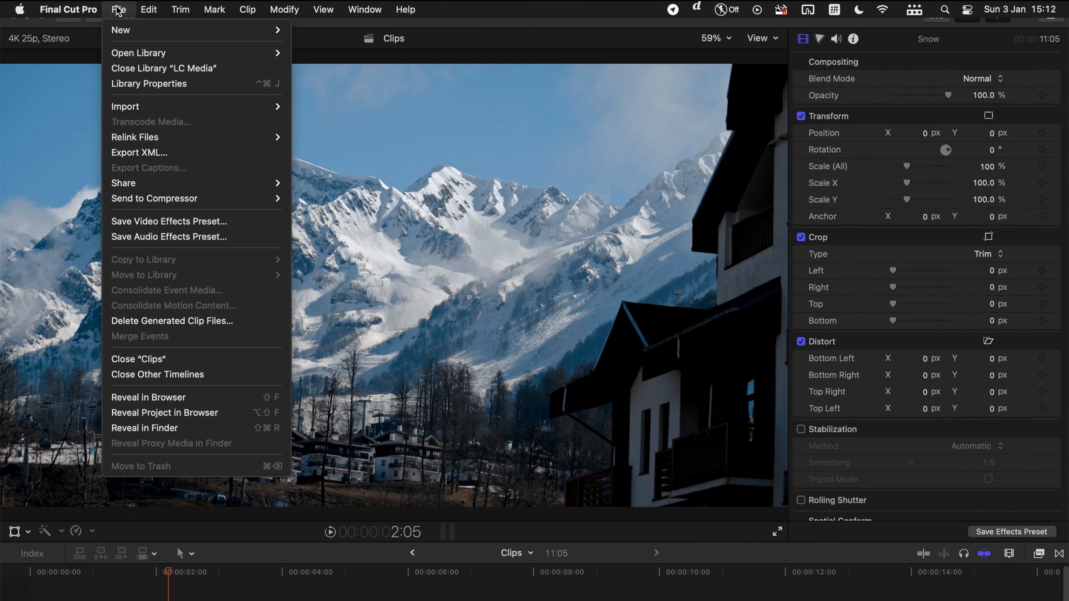
{"action": "mouse_move", "coordinate": [150, 106]}
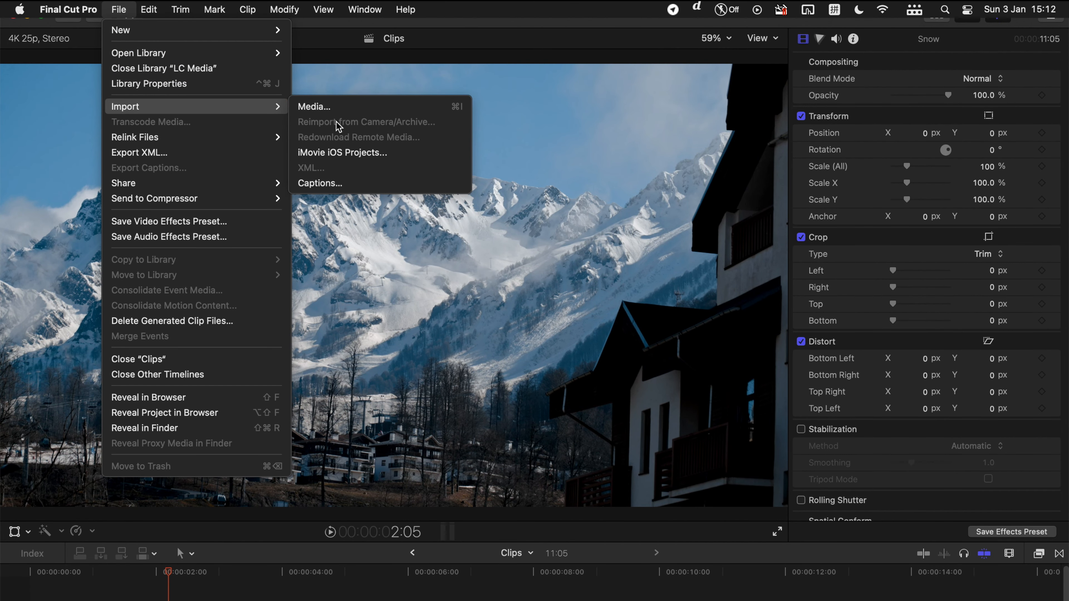
{"action": "left_click", "coordinate": [342, 182]}
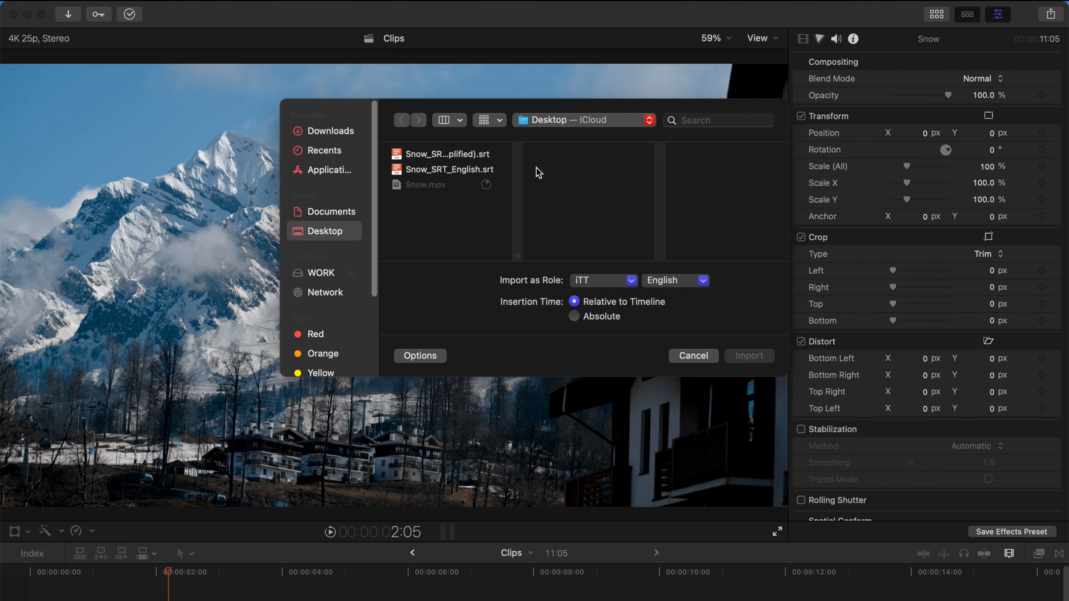
{"action": "left_click", "coordinate": [487, 167]}
{"action": "left_click", "coordinate": [488, 158]}
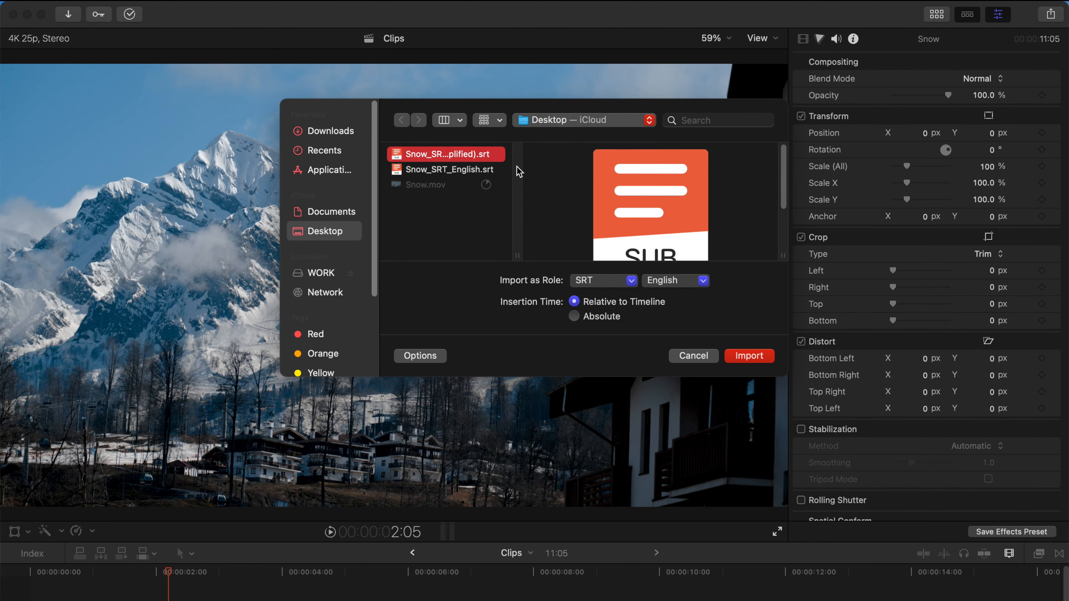
{"action": "left_click", "coordinate": [479, 170]}
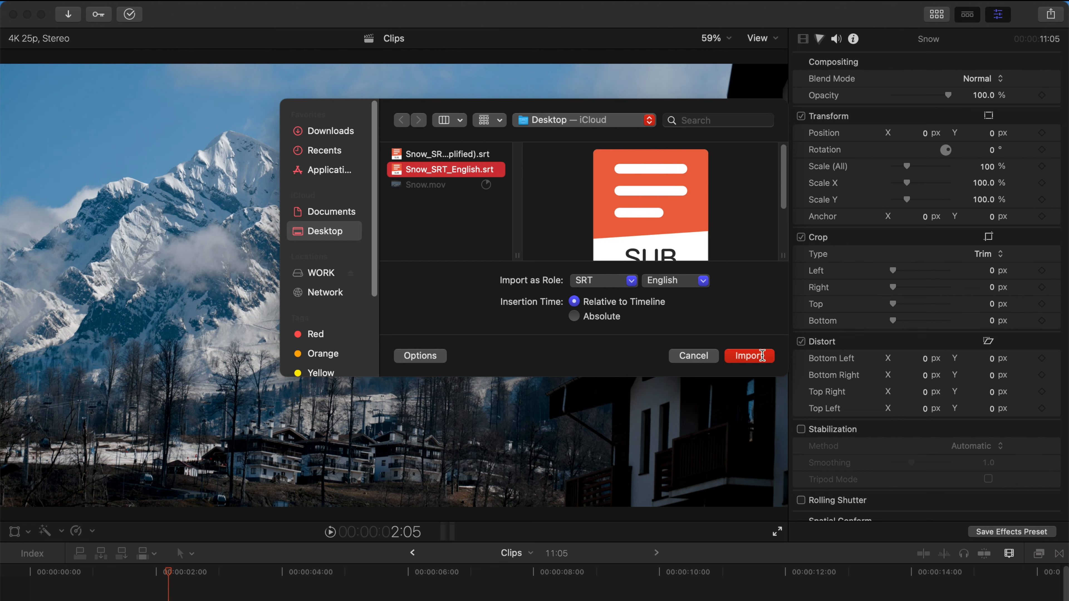
- Import the chosen captions under the SRT English role with an Absolute insertion time
{"action": "left_click", "coordinate": [629, 281]}
{"action": "left_click", "coordinate": [629, 281]}
{"action": "left_click", "coordinate": [672, 281]}
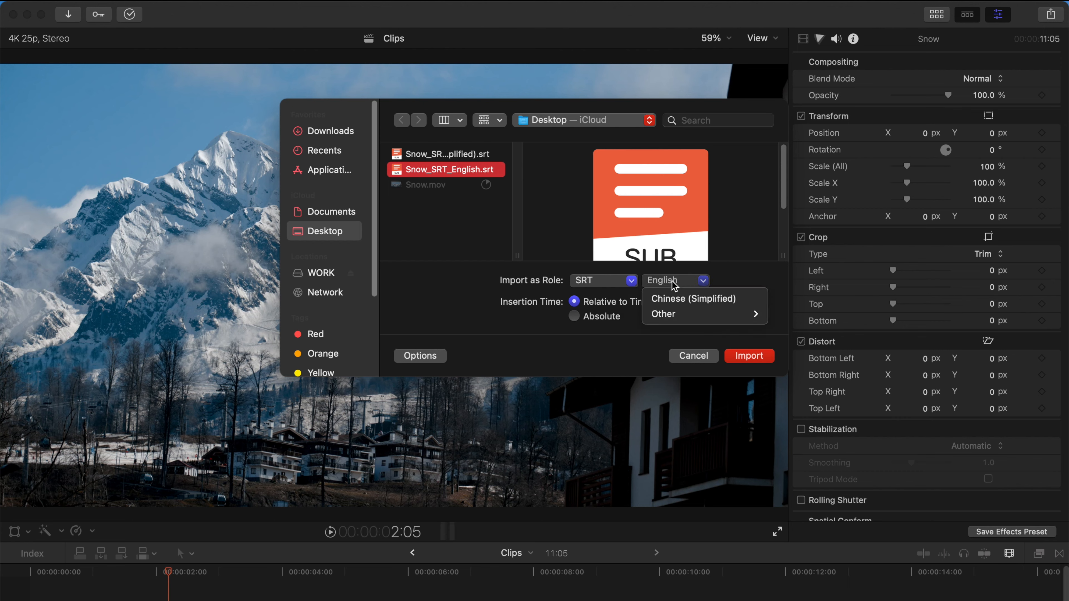
{"action": "left_click", "coordinate": [672, 281]}
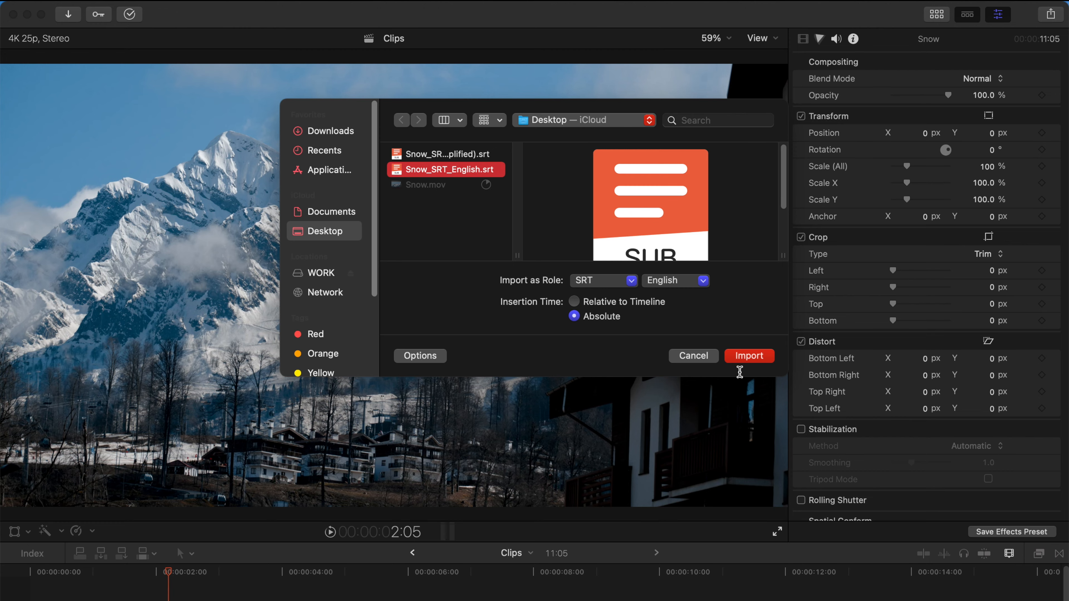
{"action": "left_click", "coordinate": [749, 356]}
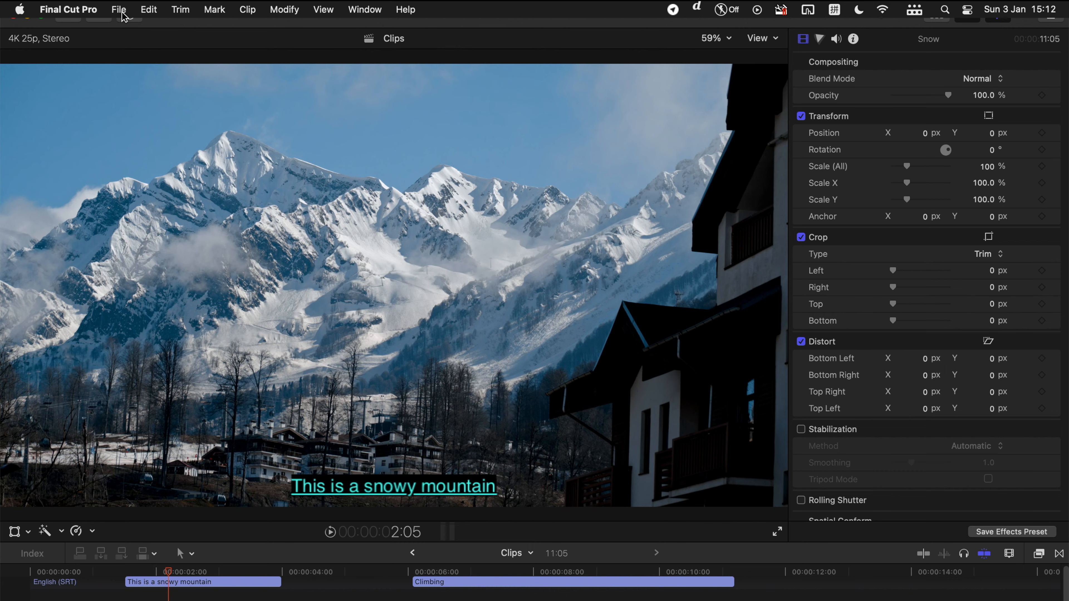
- Import the Simplified Chinese SRT file under the SRT English role, adding its captions to the existing ones
{"action": "left_click", "coordinate": [122, 10]}
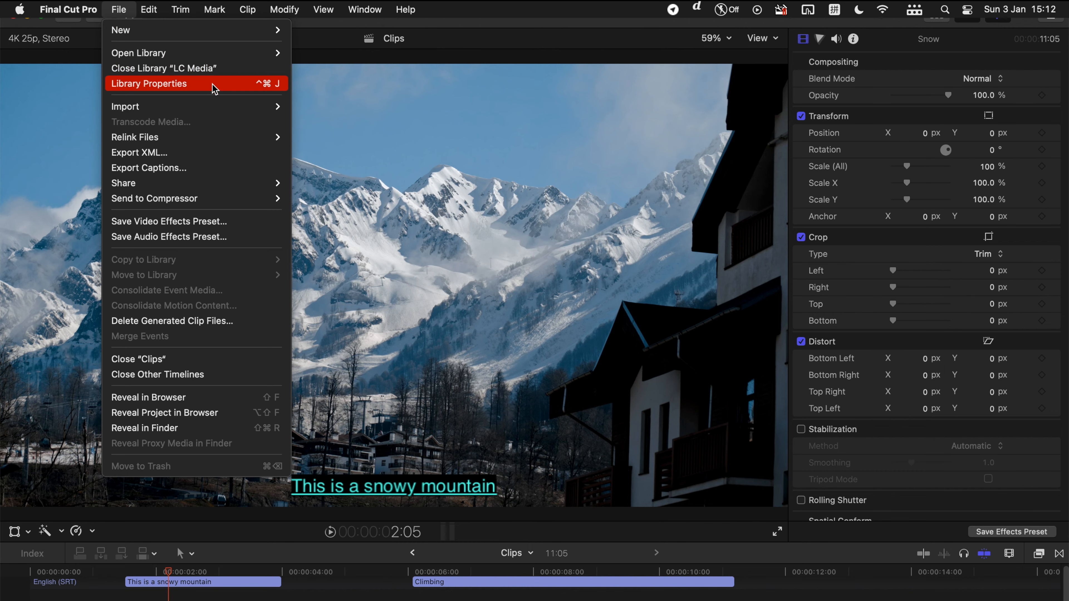
{"action": "mouse_move", "coordinate": [227, 107]}
{"action": "left_click", "coordinate": [371, 183]}
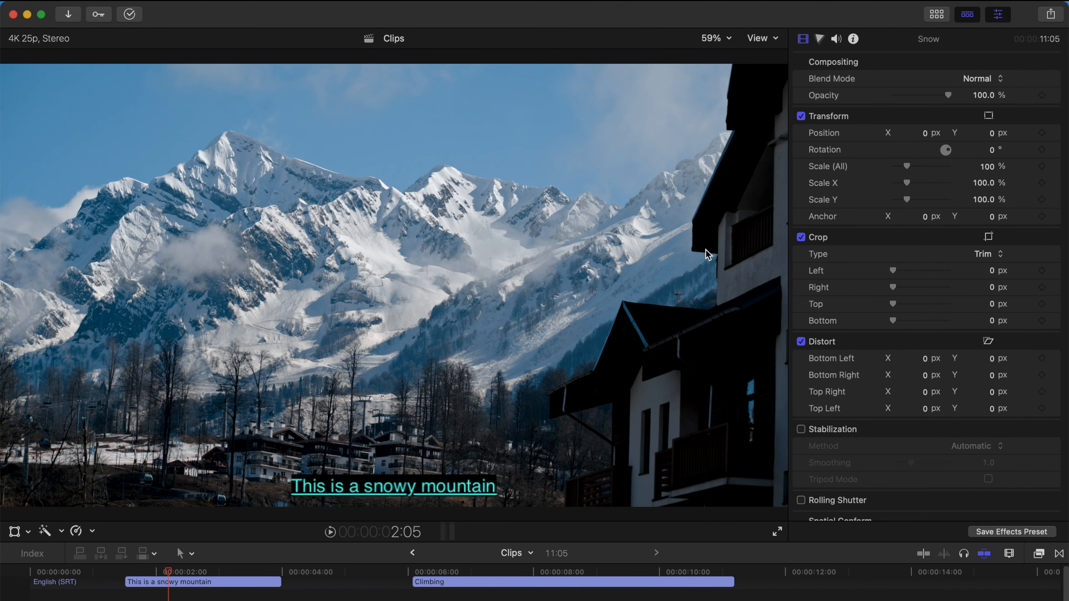
{"action": "left_click", "coordinate": [464, 155]}
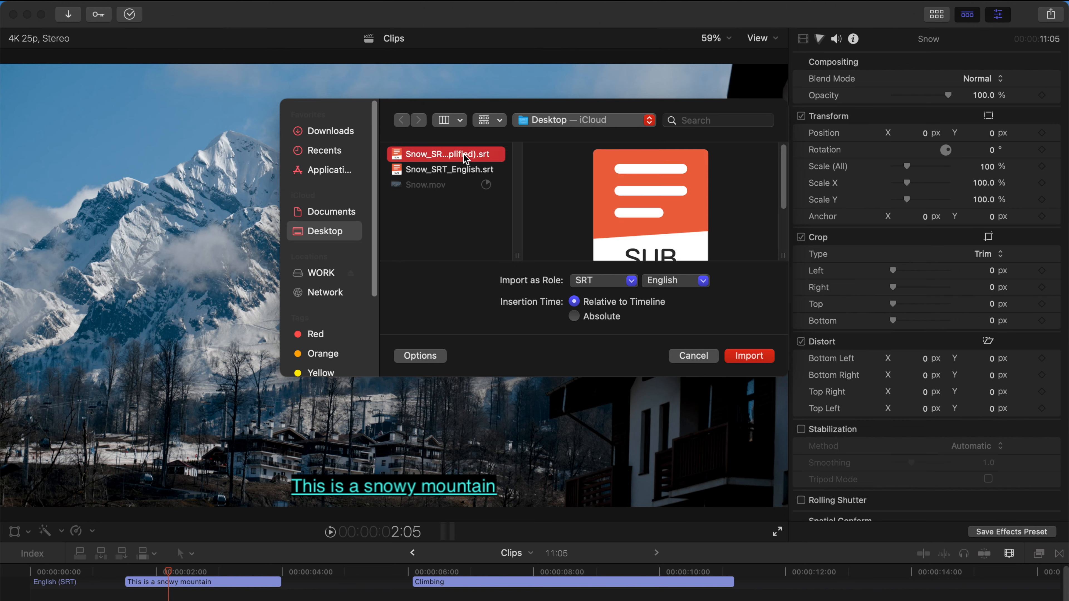
{"action": "key", "text": "Return"}
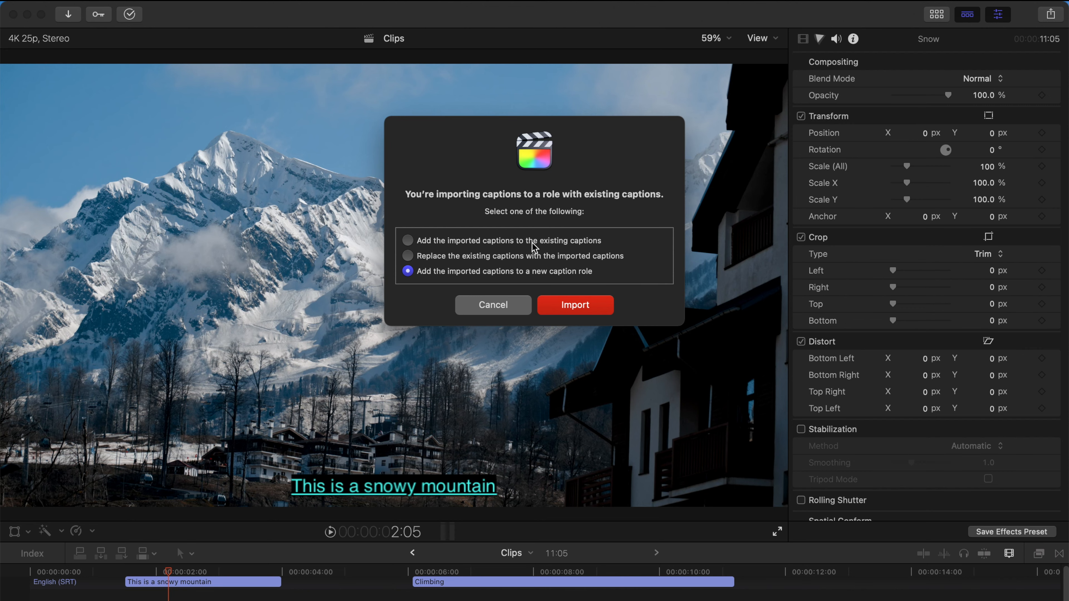
{"action": "left_click", "coordinate": [520, 244]}
{"action": "left_click", "coordinate": [585, 305]}
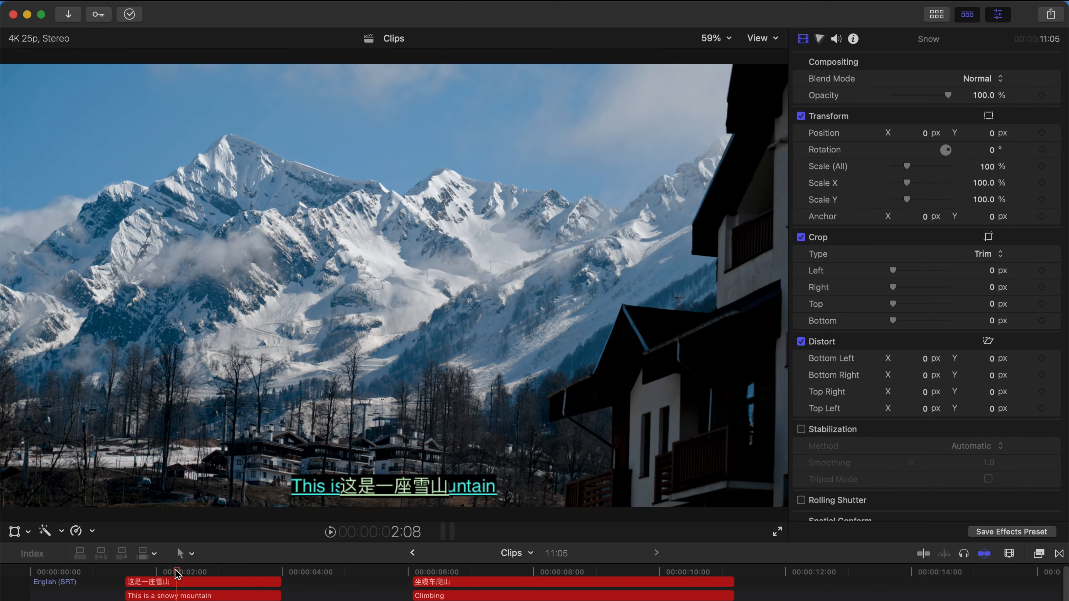
- Inspect the first Chinese and English captions stacked in the English lane, and undo the Chinese caption import
{"action": "left_click", "coordinate": [162, 581]}
{"action": "left_click", "coordinate": [166, 595]}
{"action": "left_click", "coordinate": [169, 583]}
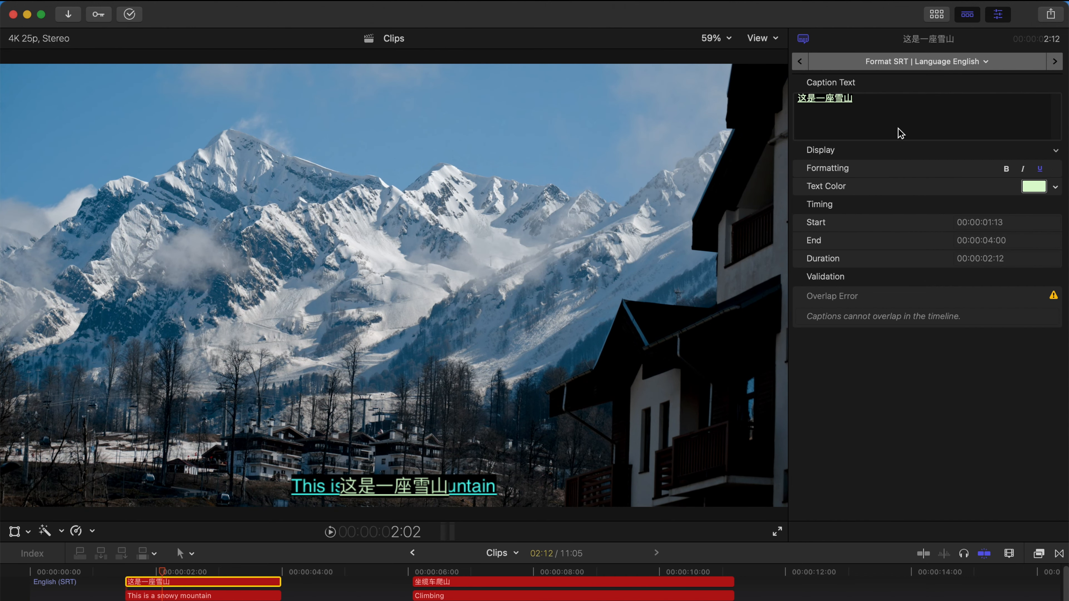
{"action": "key", "text": "super+z"}
- Import the Simplified Chinese SRT file under the SRT role with its language set to Chinese (Simplified)
{"action": "left_click", "coordinate": [119, 8]}
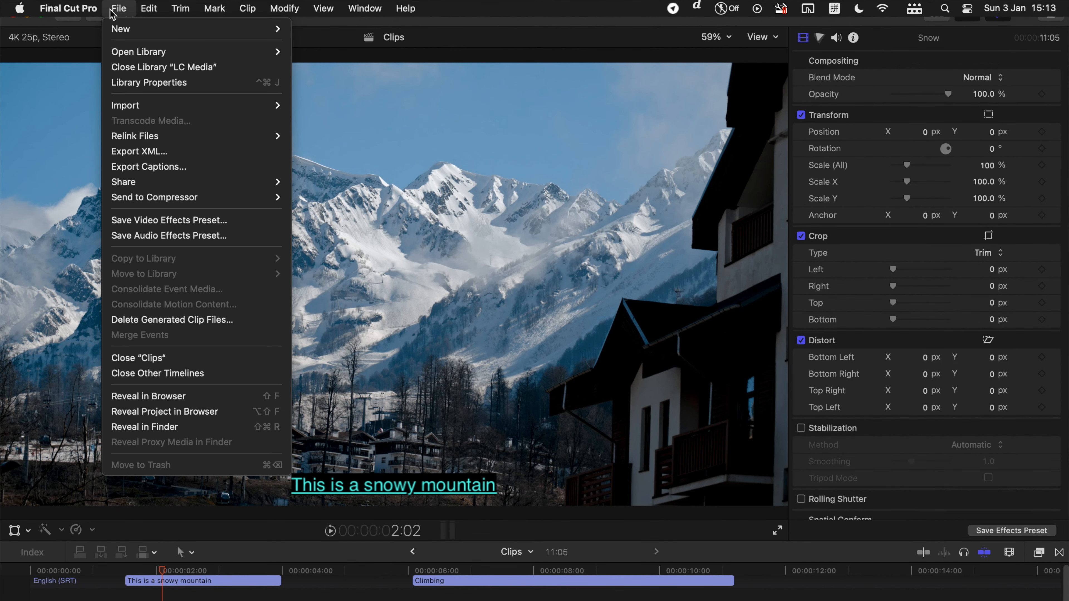
{"action": "mouse_move", "coordinate": [177, 105]}
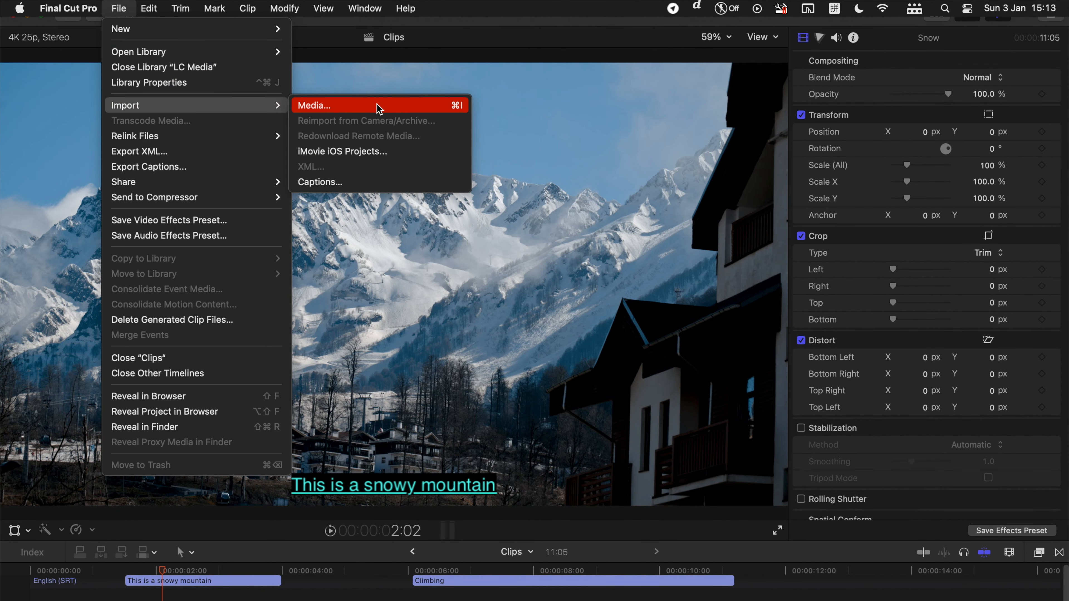
{"action": "left_click", "coordinate": [389, 181]}
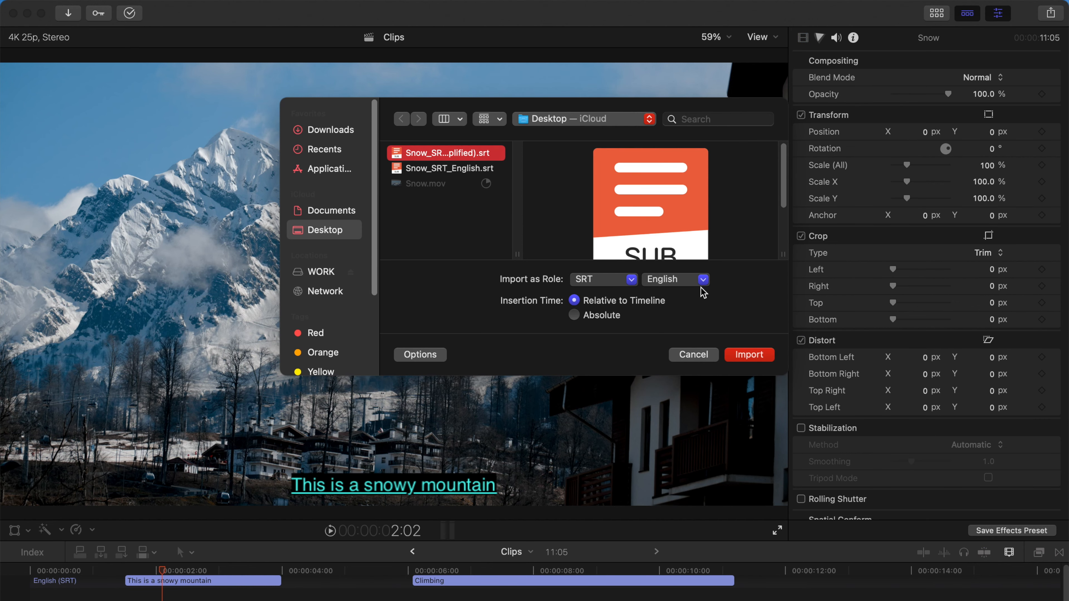
{"action": "left_click", "coordinate": [703, 280]}
{"action": "left_click", "coordinate": [697, 297]}
{"action": "left_click", "coordinate": [733, 353]}
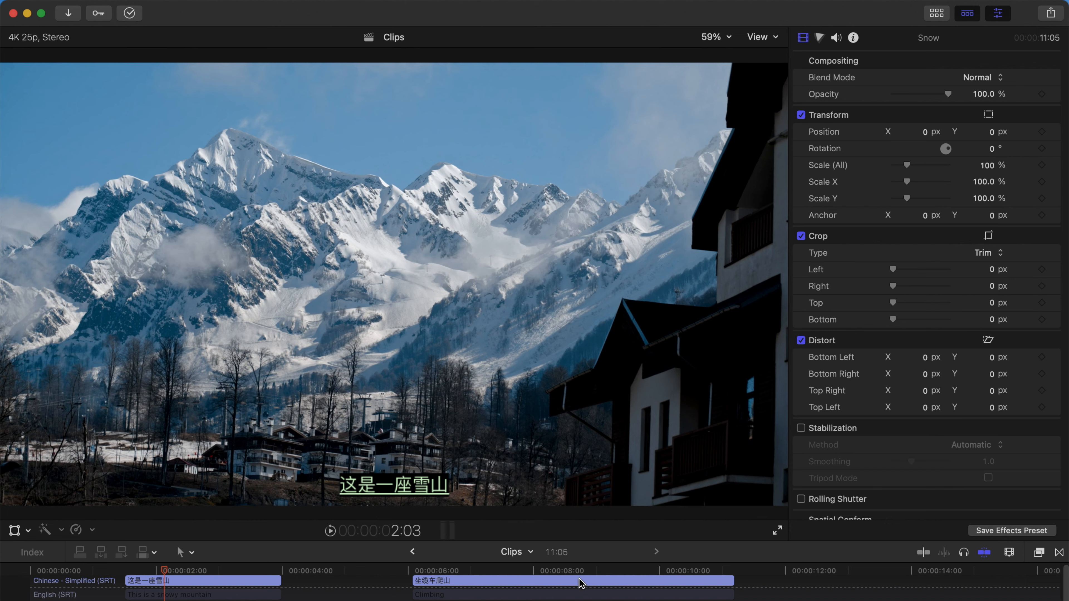
- Review the first English caption and both Chinese captions, including their text, formatting and timing
{"action": "left_click", "coordinate": [174, 595]}
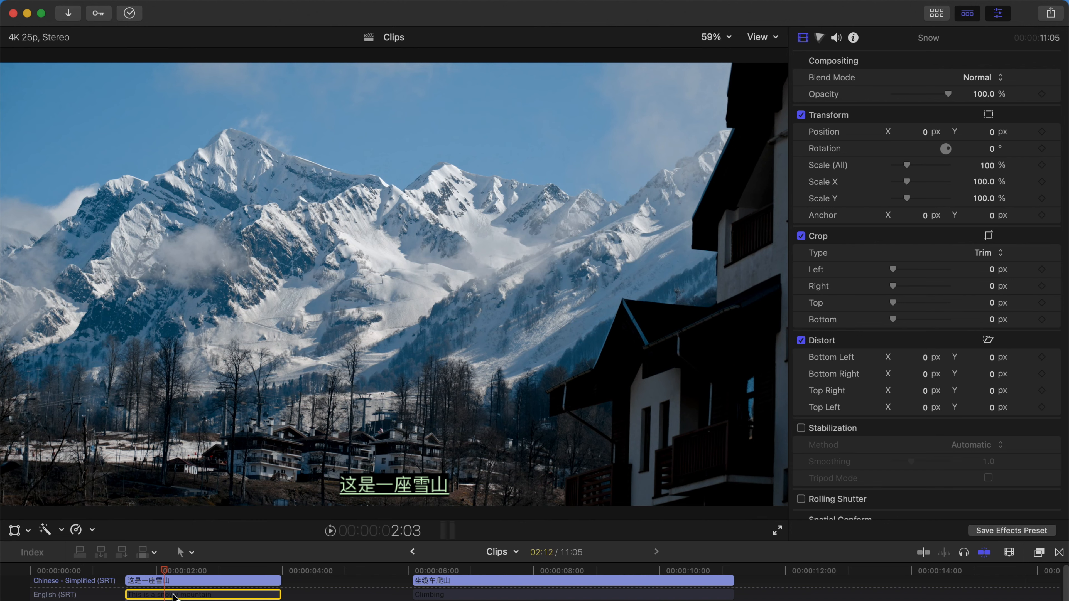
{"action": "left_click", "coordinate": [191, 581]}
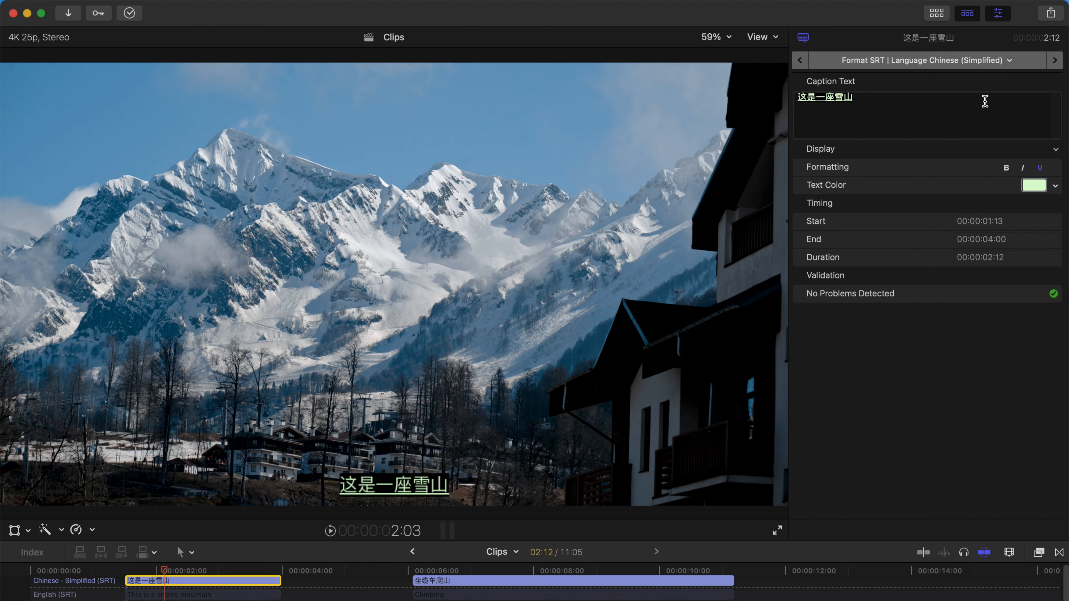
{"action": "left_click", "coordinate": [1056, 60]}
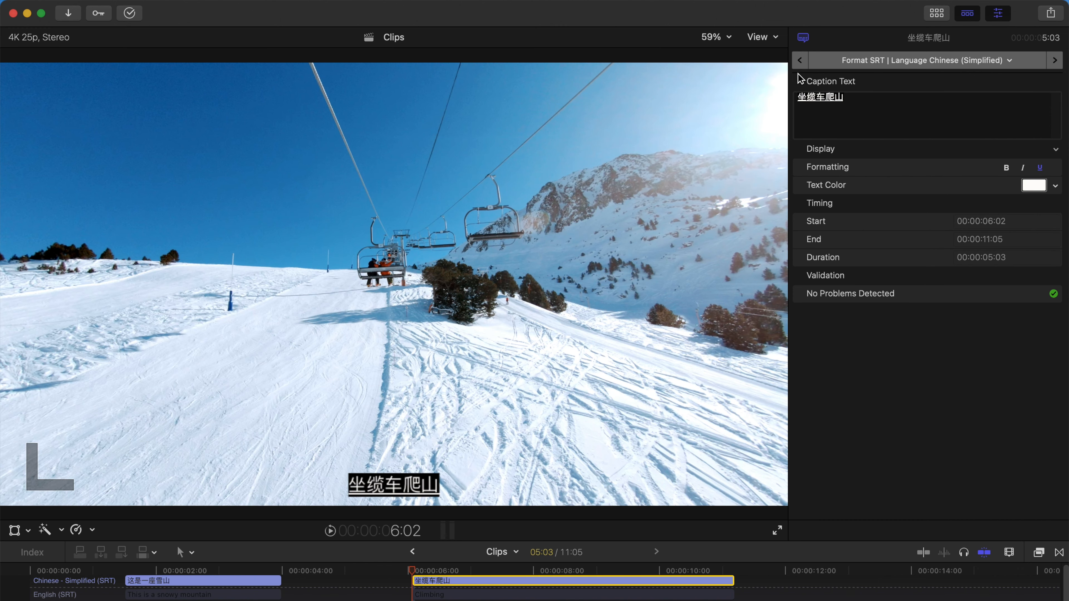
- Return to the caption 这是一座雪山 and change its SRT language to English
{"action": "left_click", "coordinate": [800, 60]}
{"action": "left_click", "coordinate": [857, 61]}
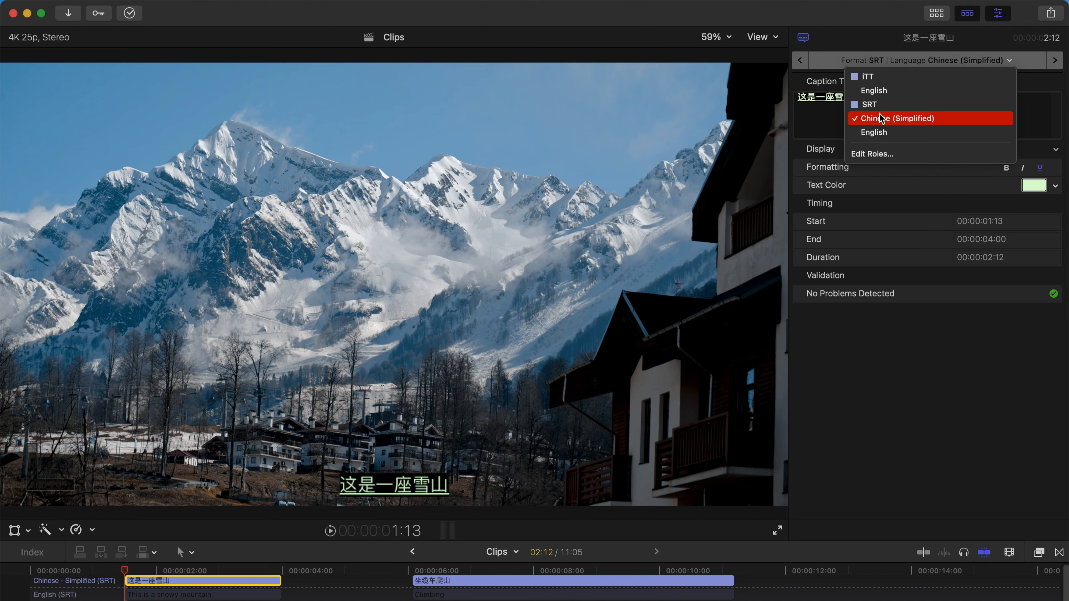
{"action": "left_click", "coordinate": [876, 133]}
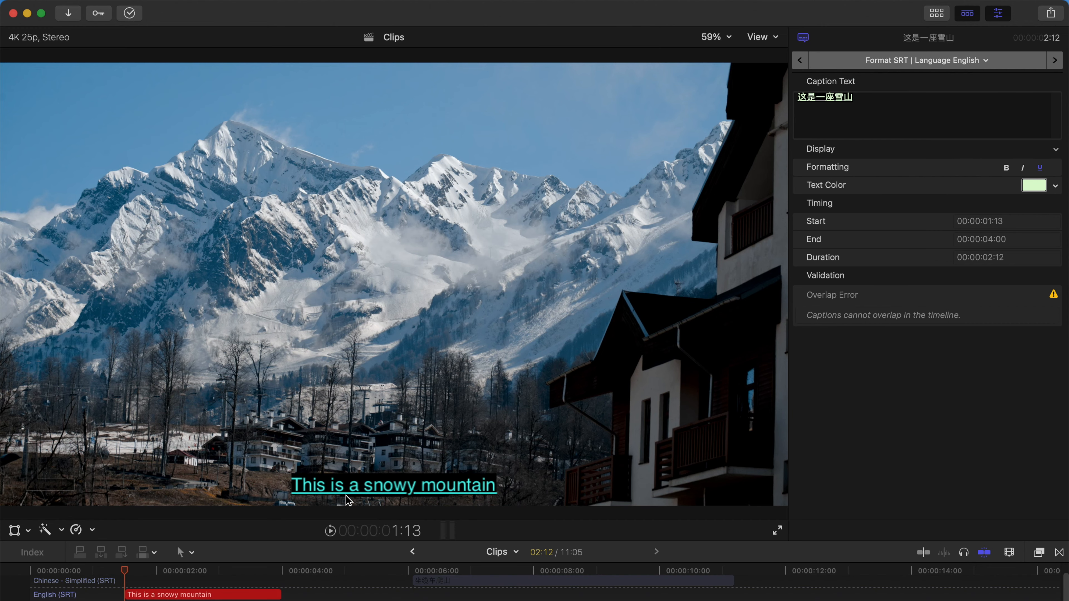